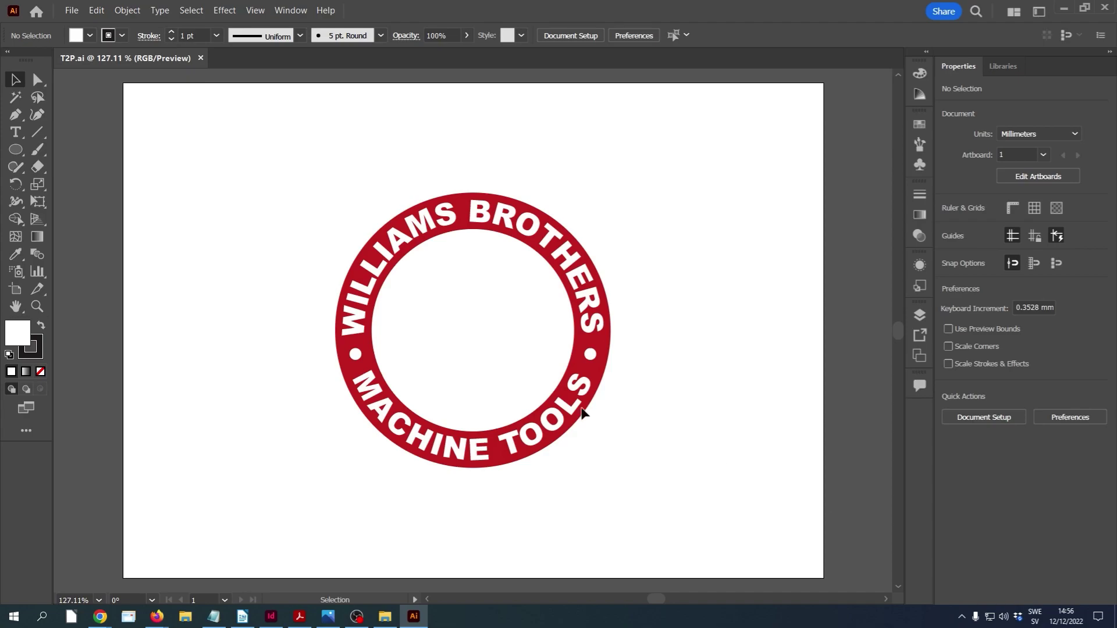
# Create a new document from the A4 297 × 210 mm landscape preset
pyautogui.click(73, 12)
pyautogui.click(80, 26)
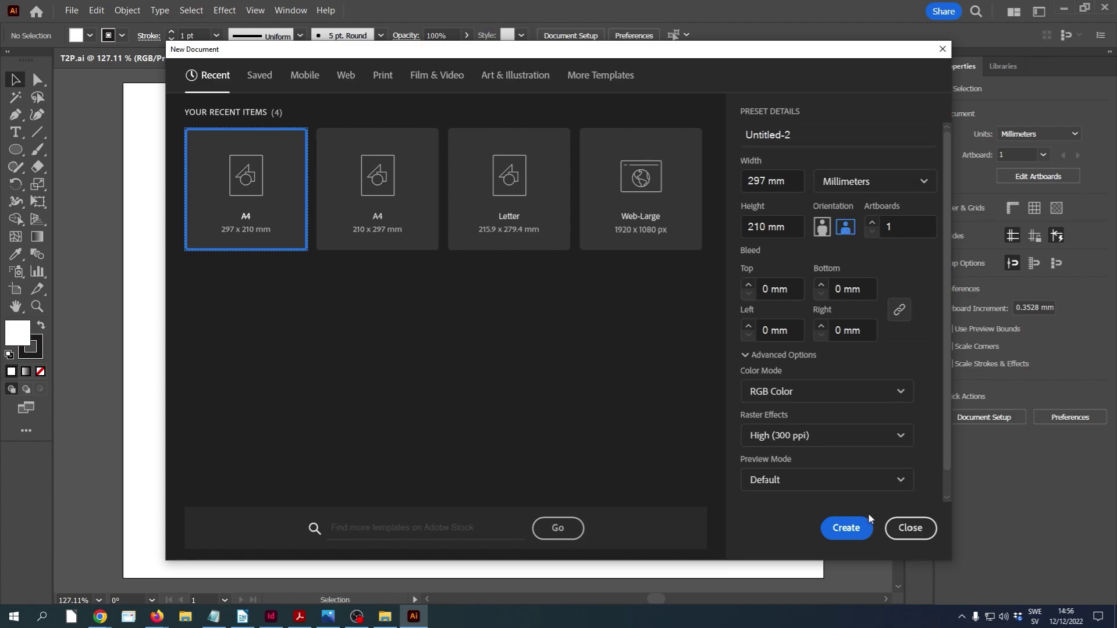
pyautogui.click(847, 529)
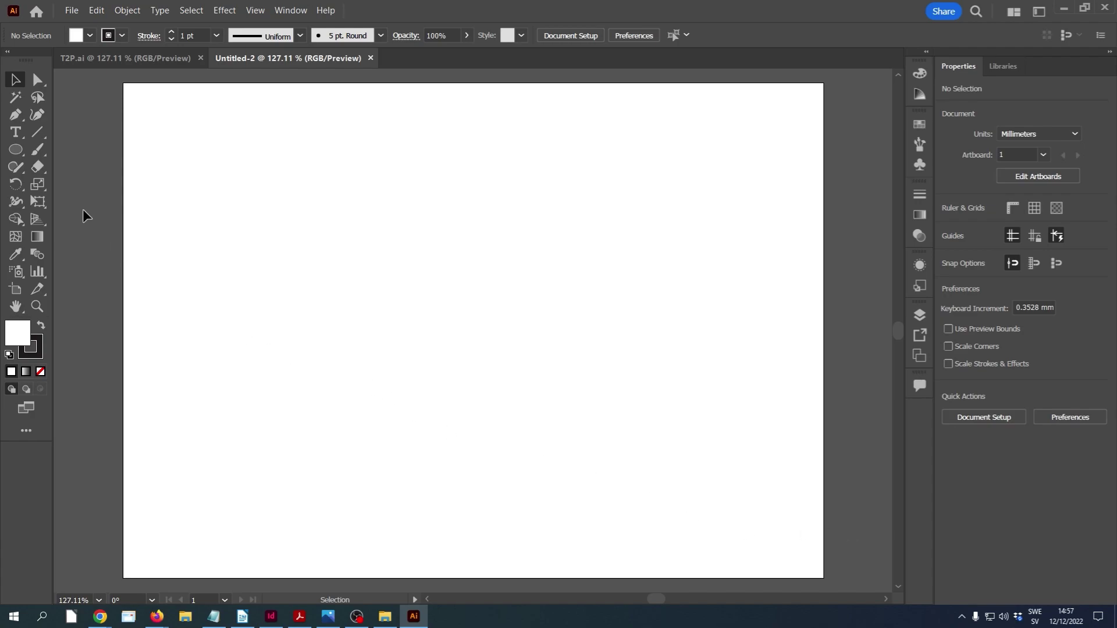
# Draw a 110 × 110 mm circle with the Ellipse tool, proportions linked
pyautogui.click(15, 151)
pyautogui.click(466, 329)
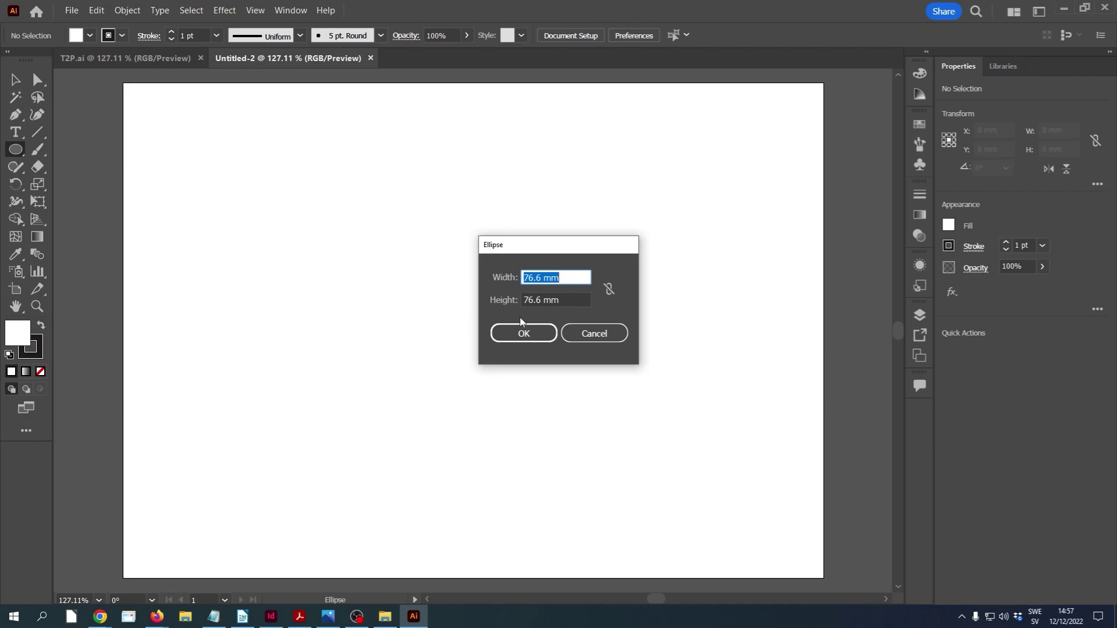
pyautogui.click(609, 292)
pyautogui.moveTo(558, 275); pyautogui.dragTo(505, 274)
pyautogui.write('110')
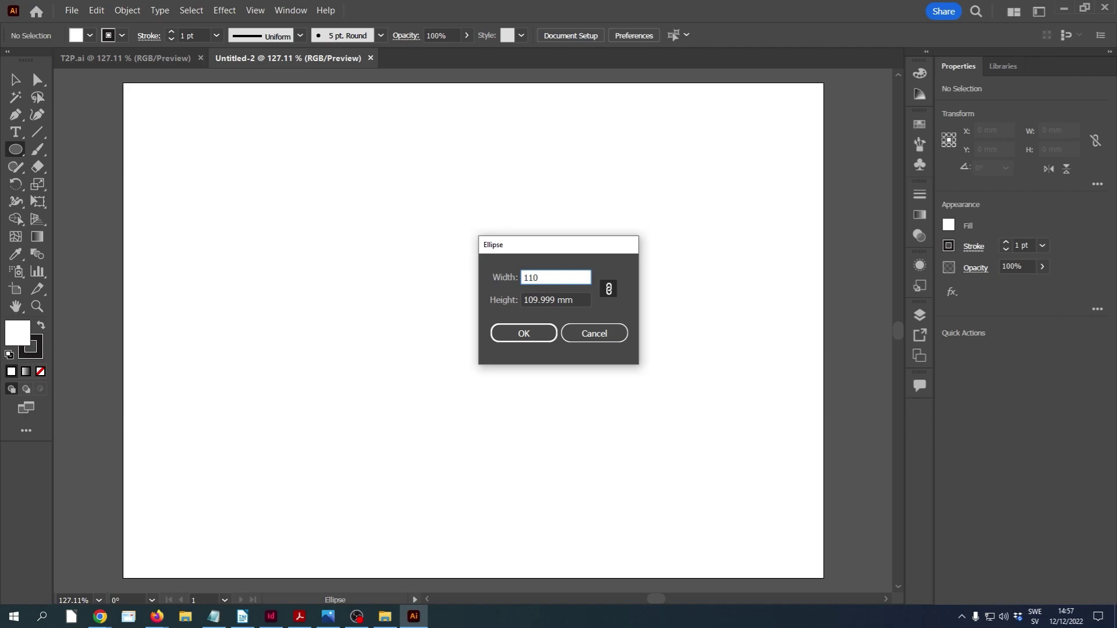
pyautogui.click(522, 335)
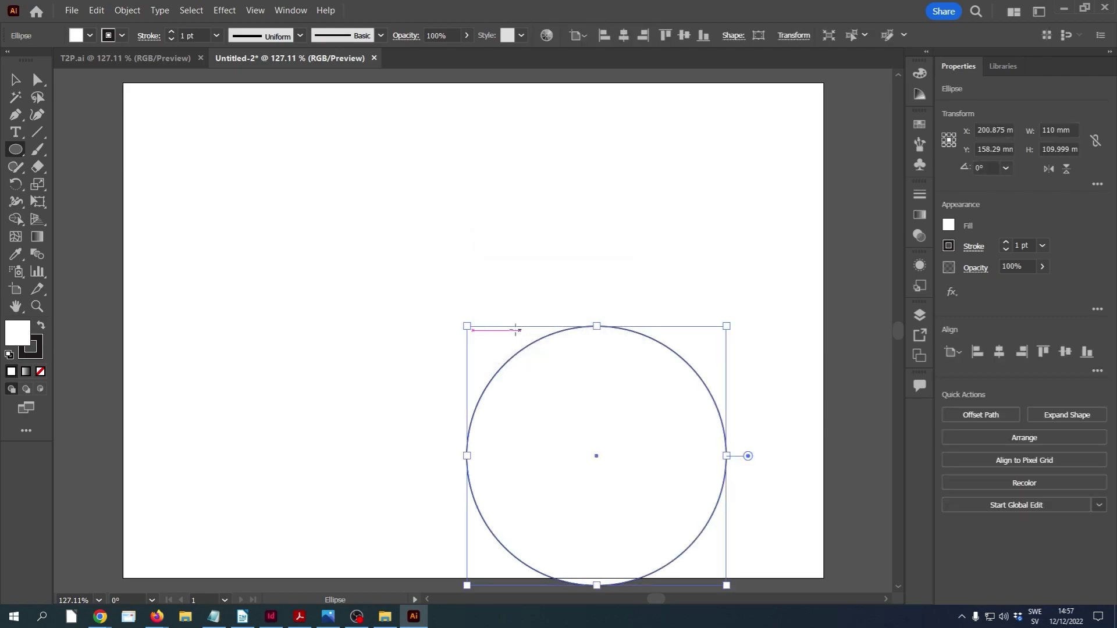
# Draw a second, smaller circle of 92 × 92 mm
pyautogui.click(417, 264)
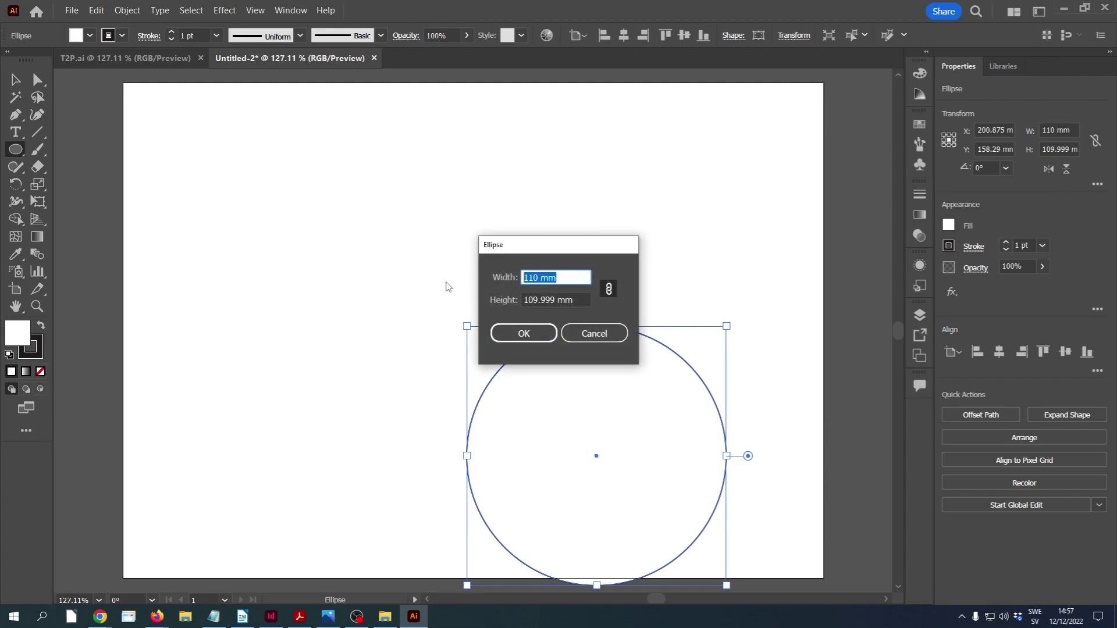
pyautogui.write('92')
pyautogui.click(511, 334)
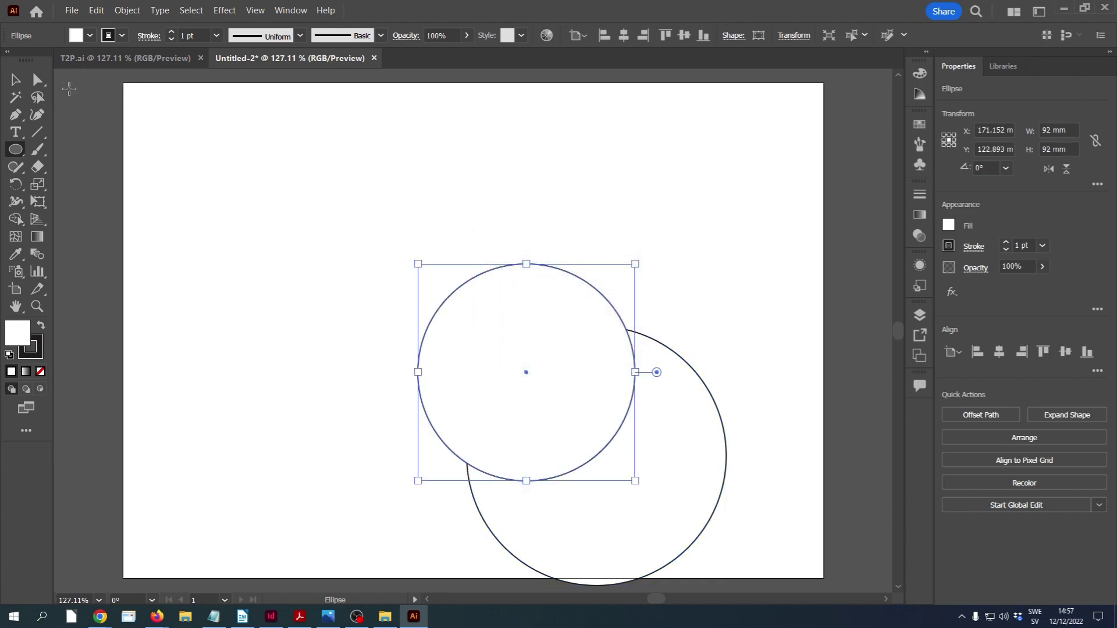
pyautogui.click(15, 80)
# Select both circles and look for the alignment controls under the Window menu
pyautogui.moveTo(322, 199); pyautogui.dragTo(759, 575)
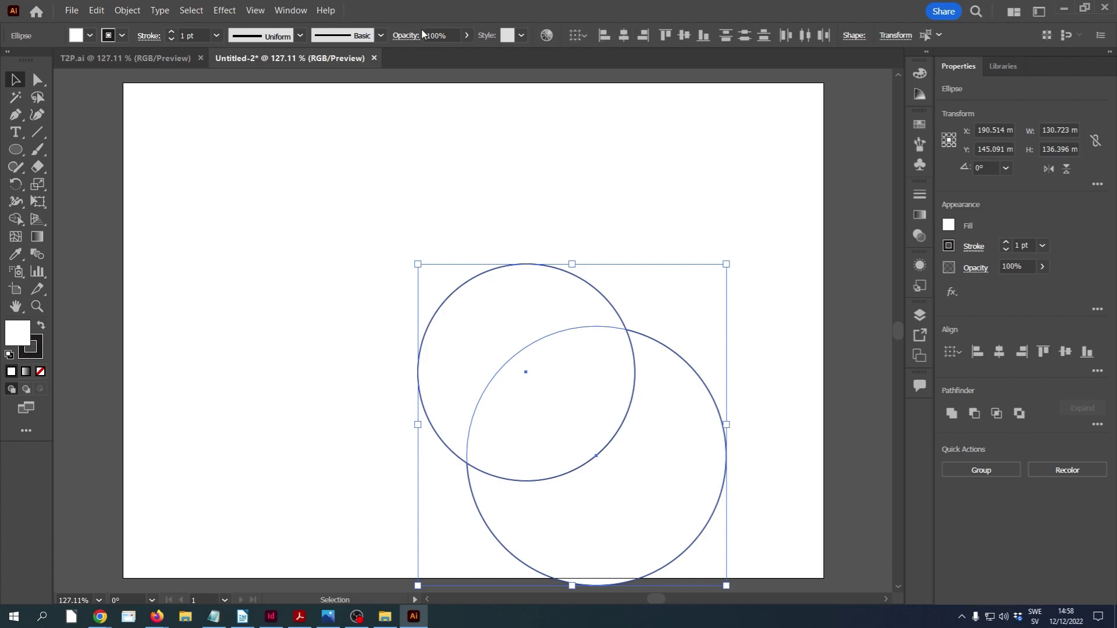
pyautogui.click(288, 11)
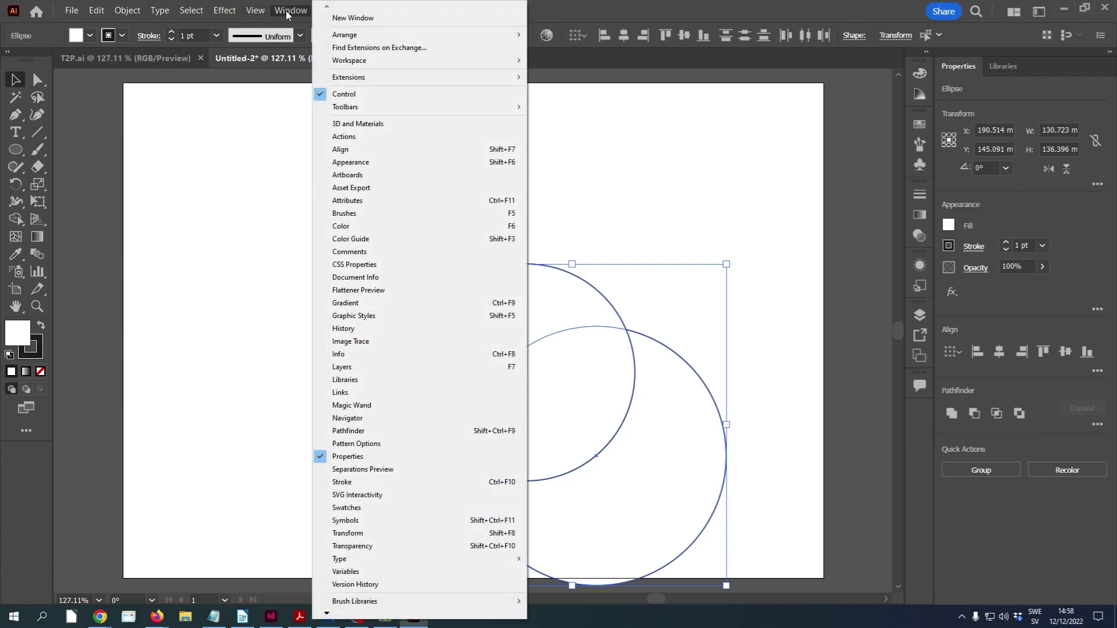
pyautogui.moveTo(349, 68)
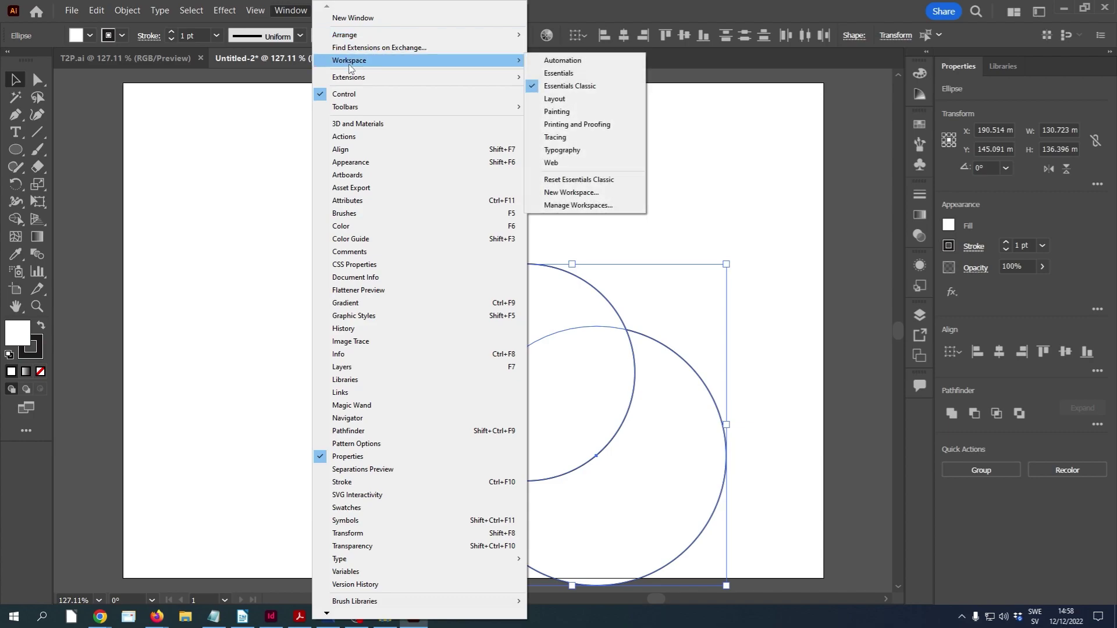
pyautogui.click(610, 5)
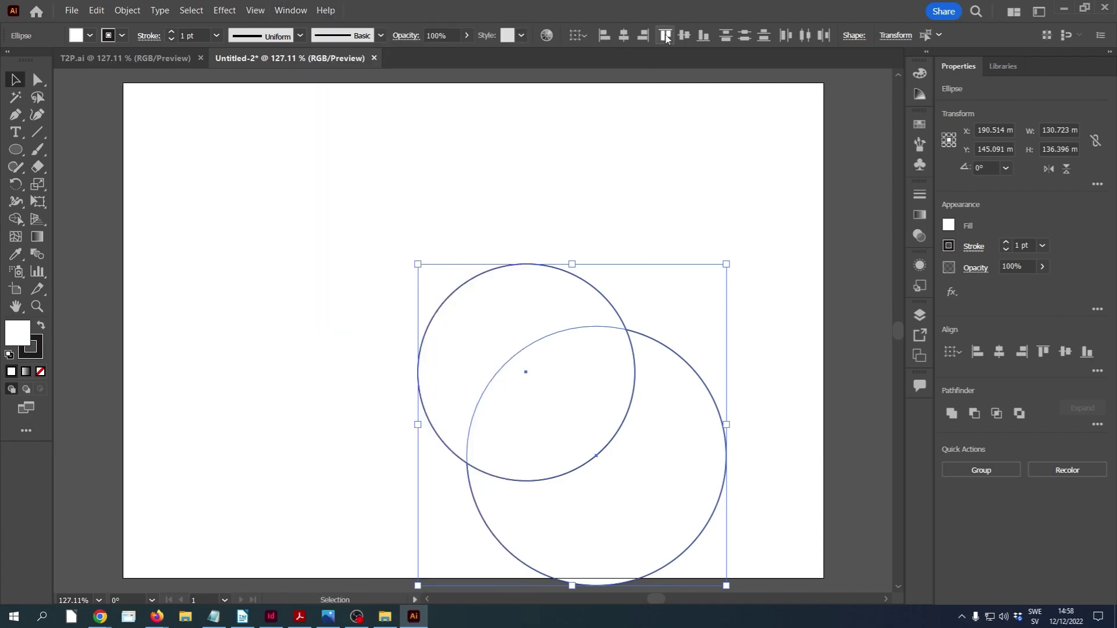
pyautogui.click(291, 11)
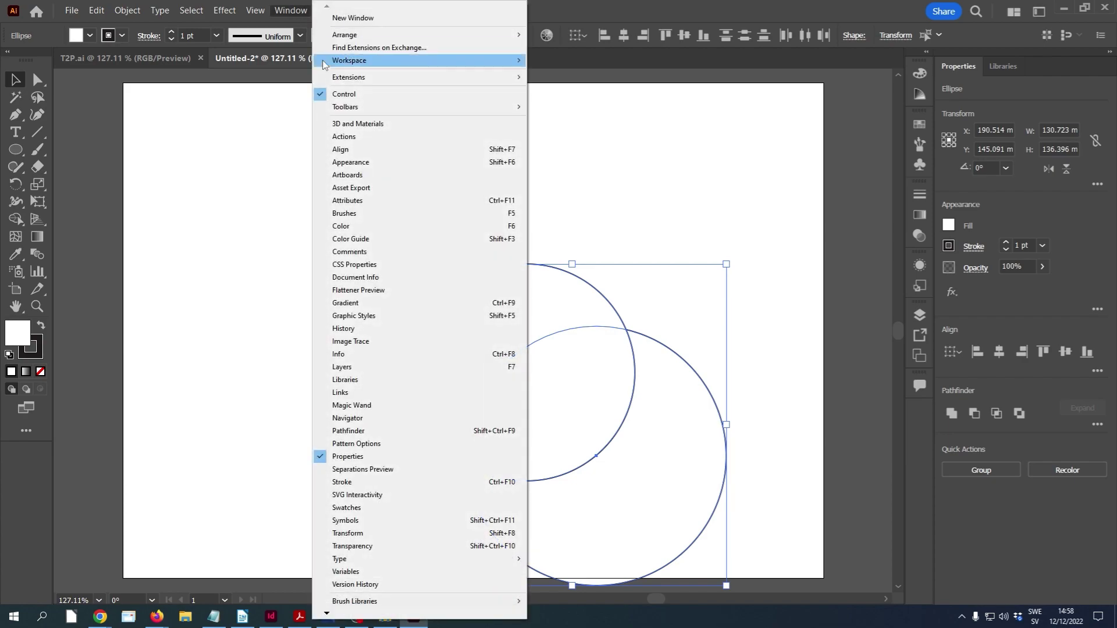
pyautogui.click(354, 149)
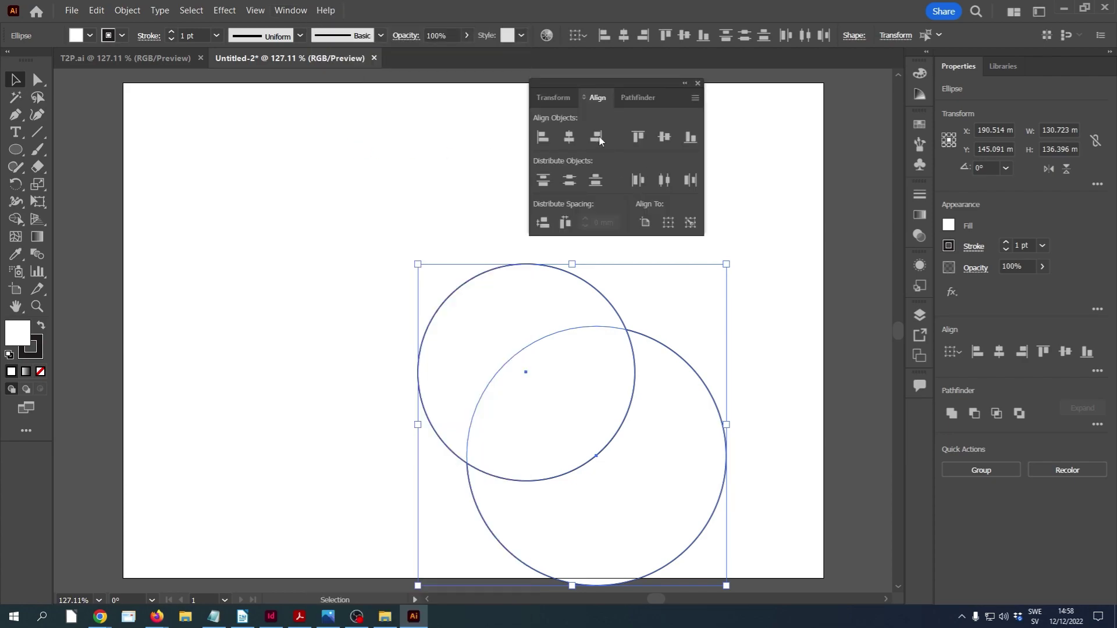
pyautogui.click(698, 84)
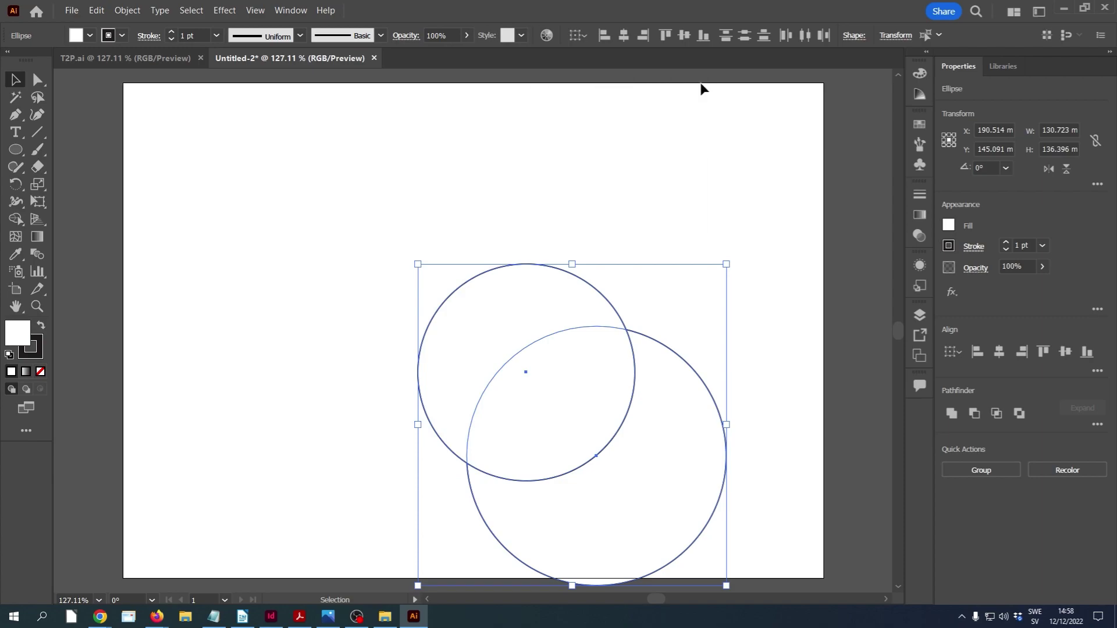
# Align the circles' horizontal and vertical centres and move them to the artboard centre
pyautogui.click(624, 36)
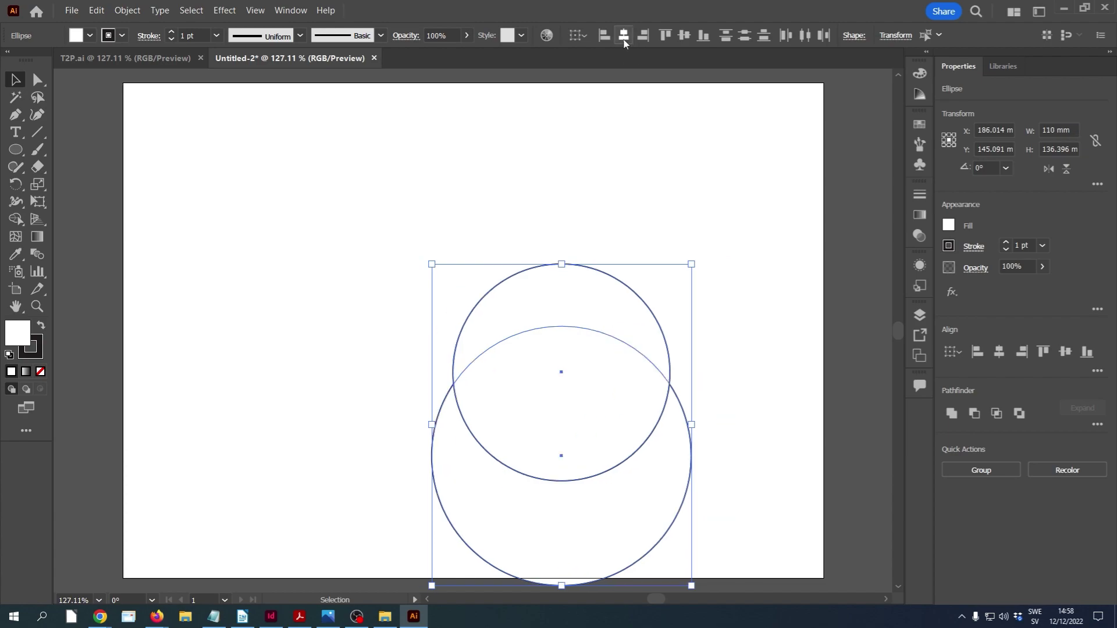
pyautogui.click(684, 36)
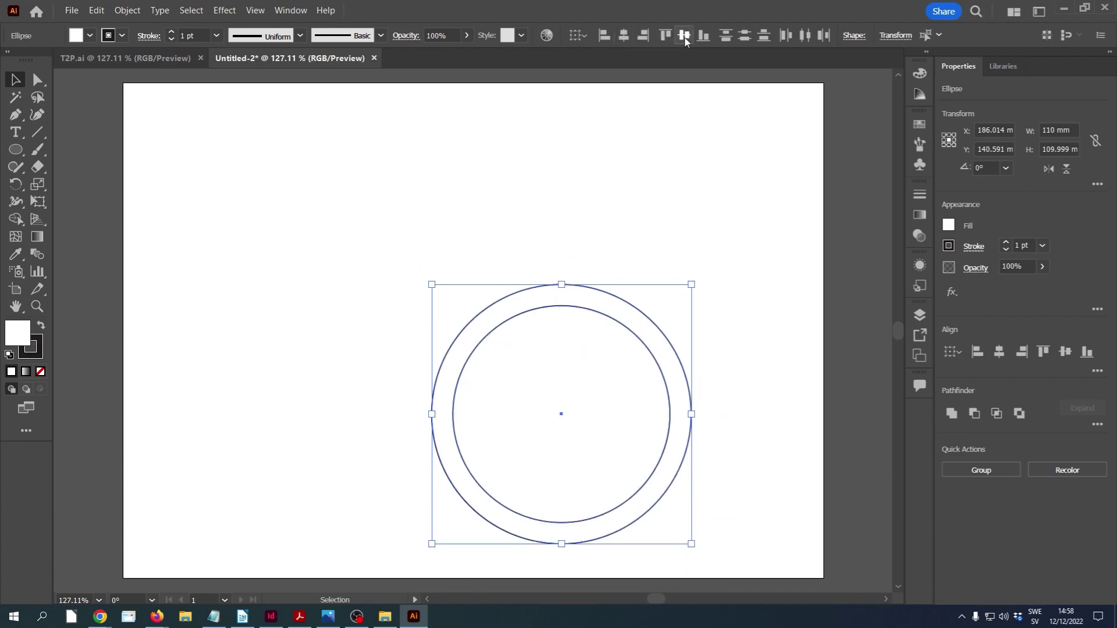
pyautogui.moveTo(567, 419); pyautogui.dragTo(472, 327)
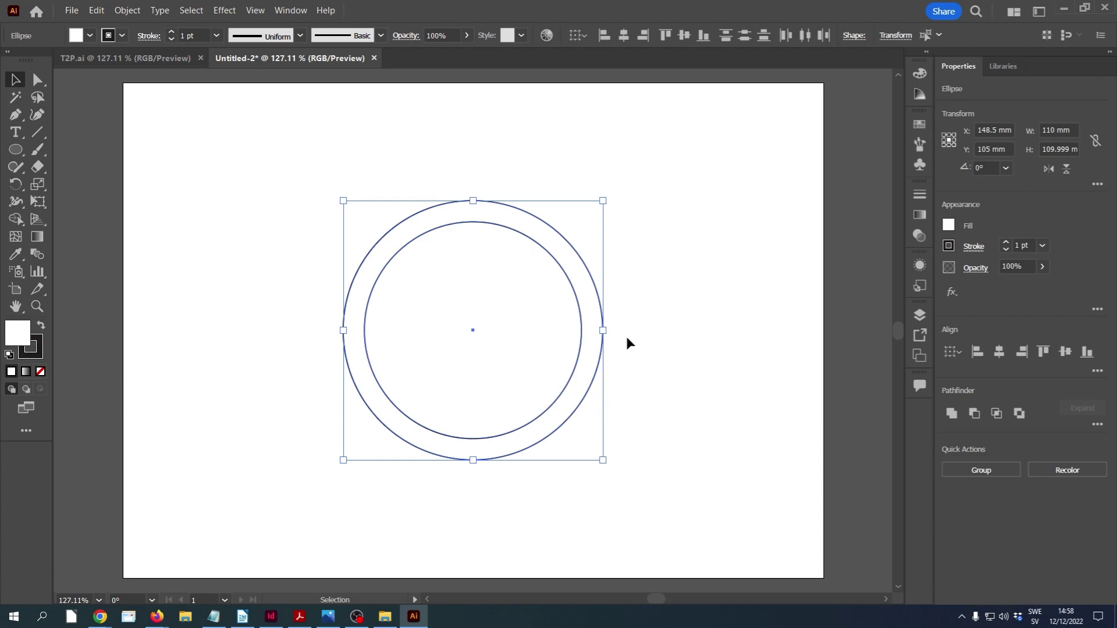
# Set both circles to no fill with a cyan 2AF0FF stroke, then deselect them
pyautogui.click(41, 373)
pyautogui.click(38, 359)
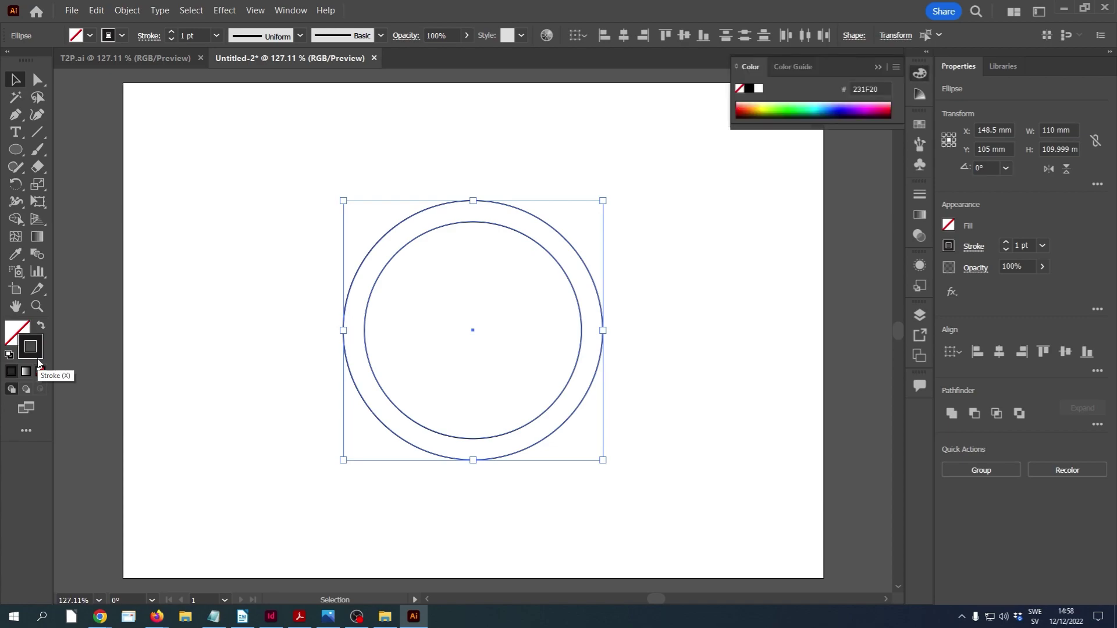
pyautogui.click(820, 102)
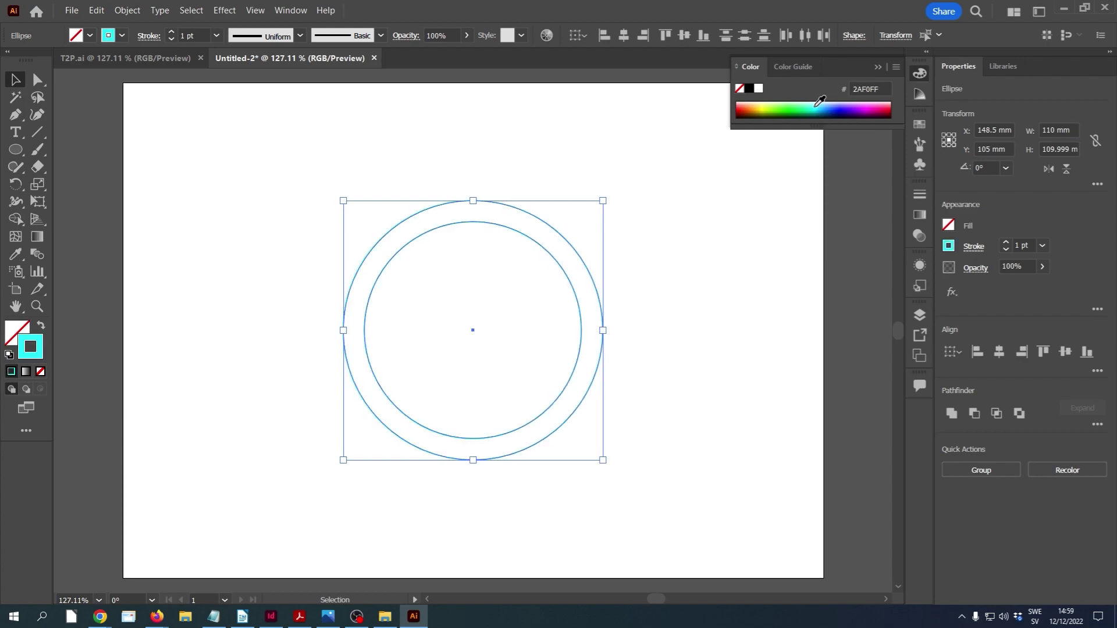
pyautogui.click(878, 68)
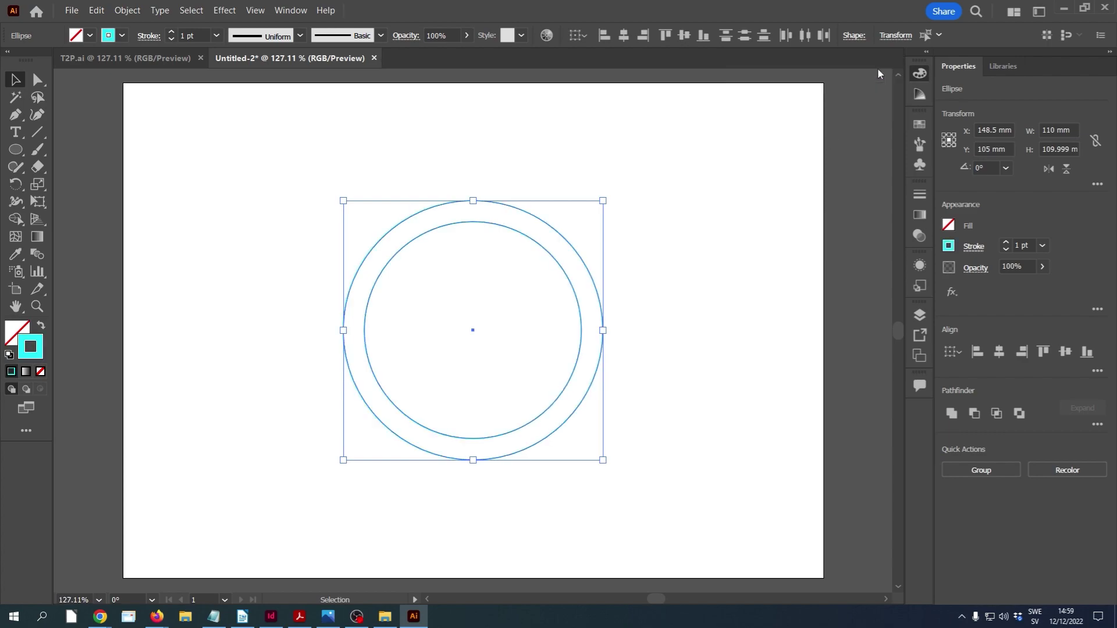
pyautogui.click(782, 165)
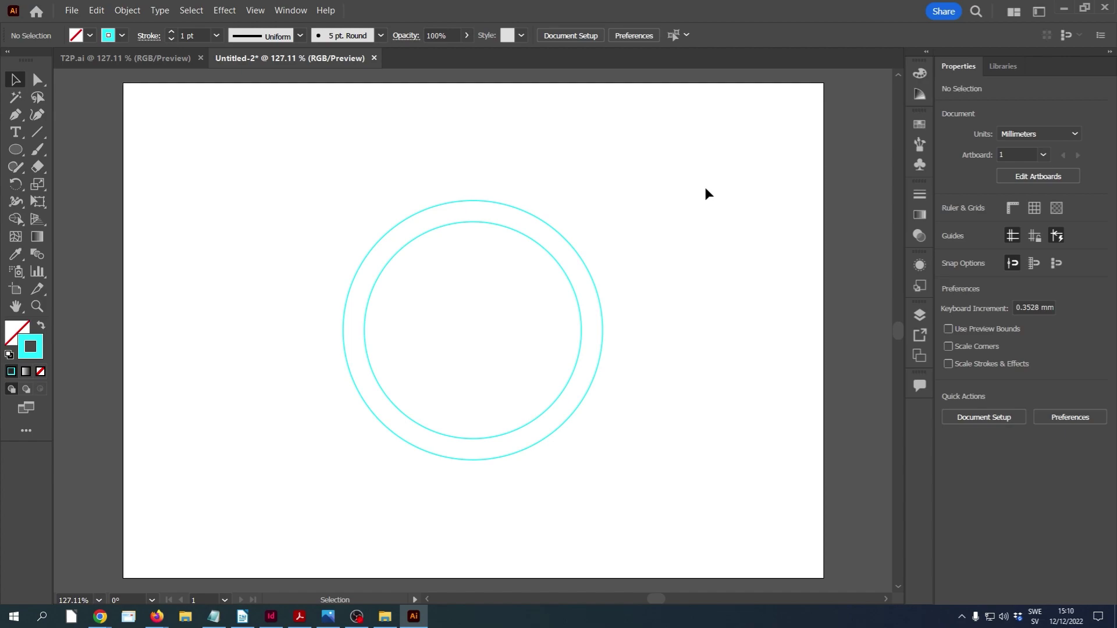
# Add the text 'TEST' above the circles in 36 pt Arial Black
pyautogui.click(16, 132)
pyautogui.click(394, 147)
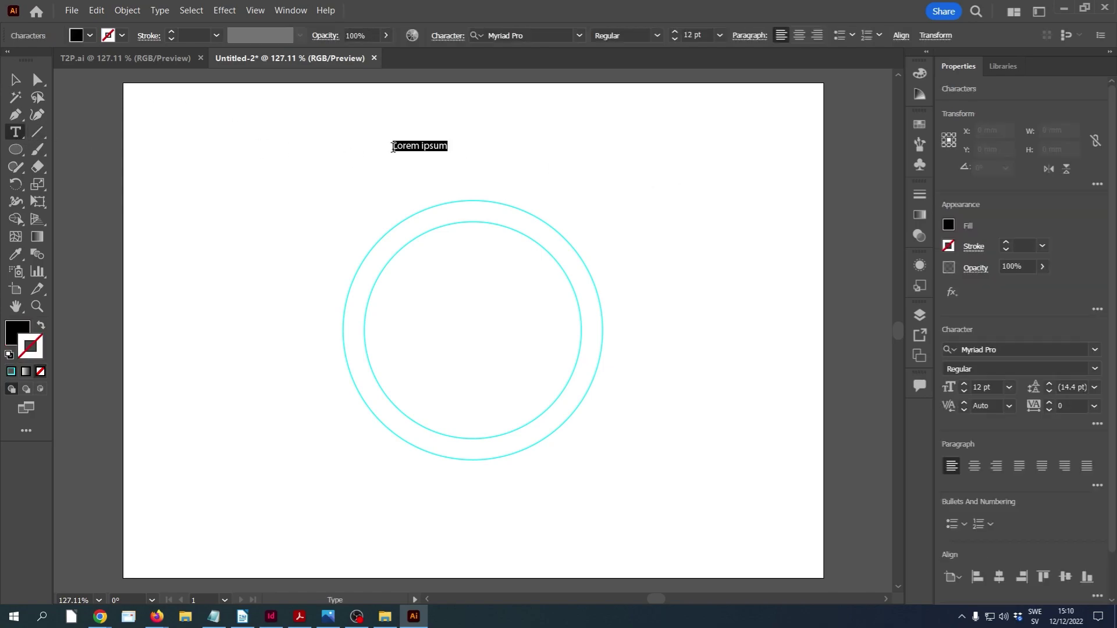
pyautogui.write('TESTY')
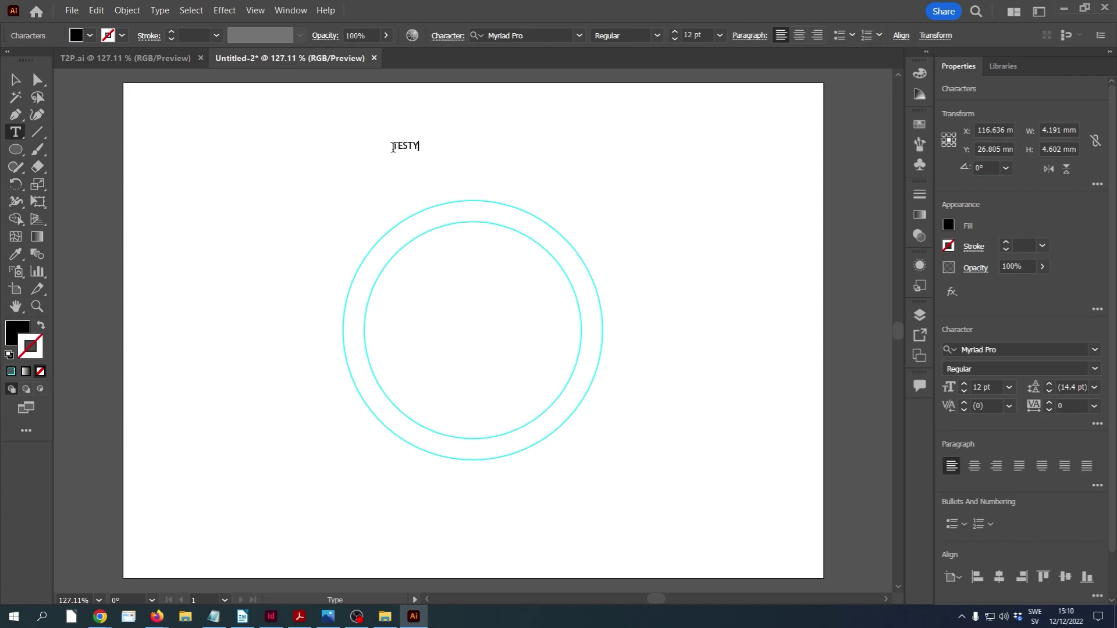
pyautogui.press('BackSpace')
pyautogui.doubleClick(403, 147)
pyautogui.click(948, 392)
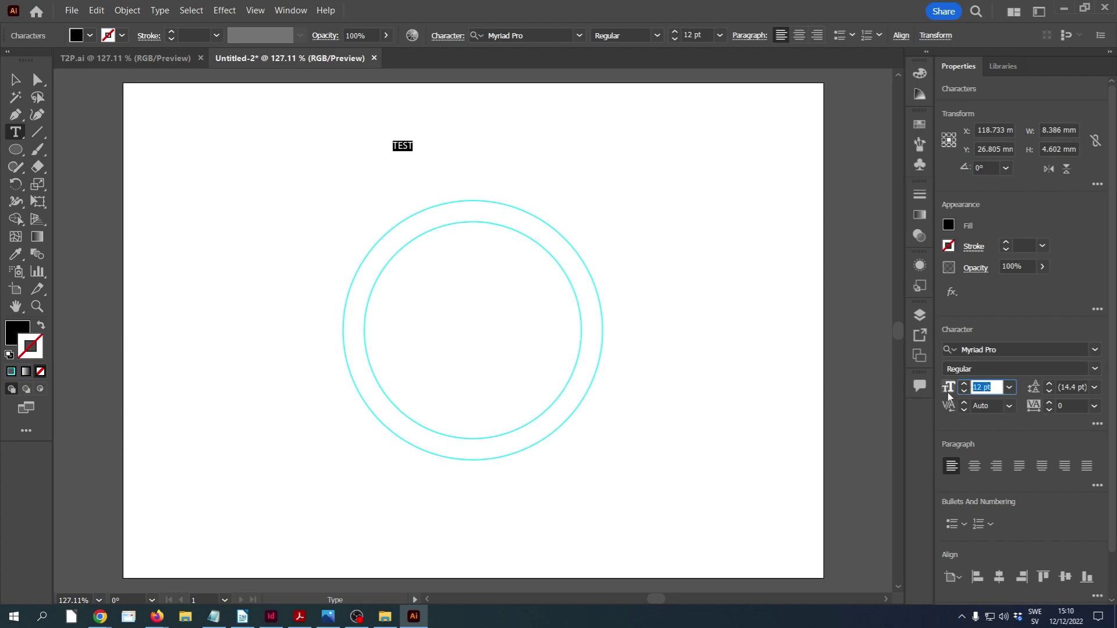
pyautogui.write('36')
pyautogui.click(969, 355)
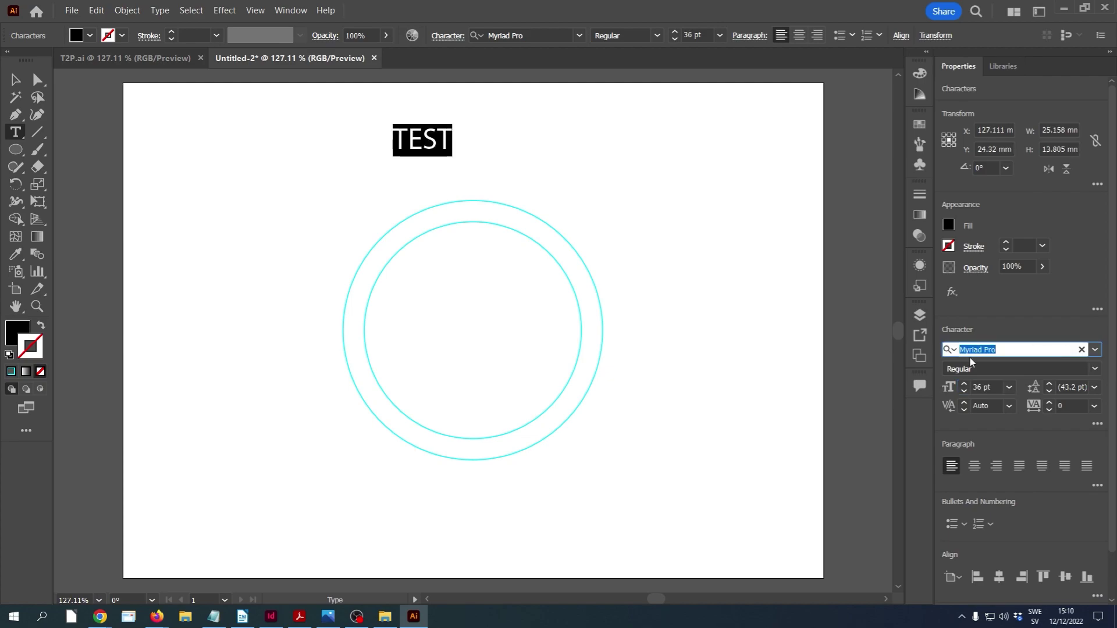
pyautogui.write('Arial')
pyautogui.click(874, 512)
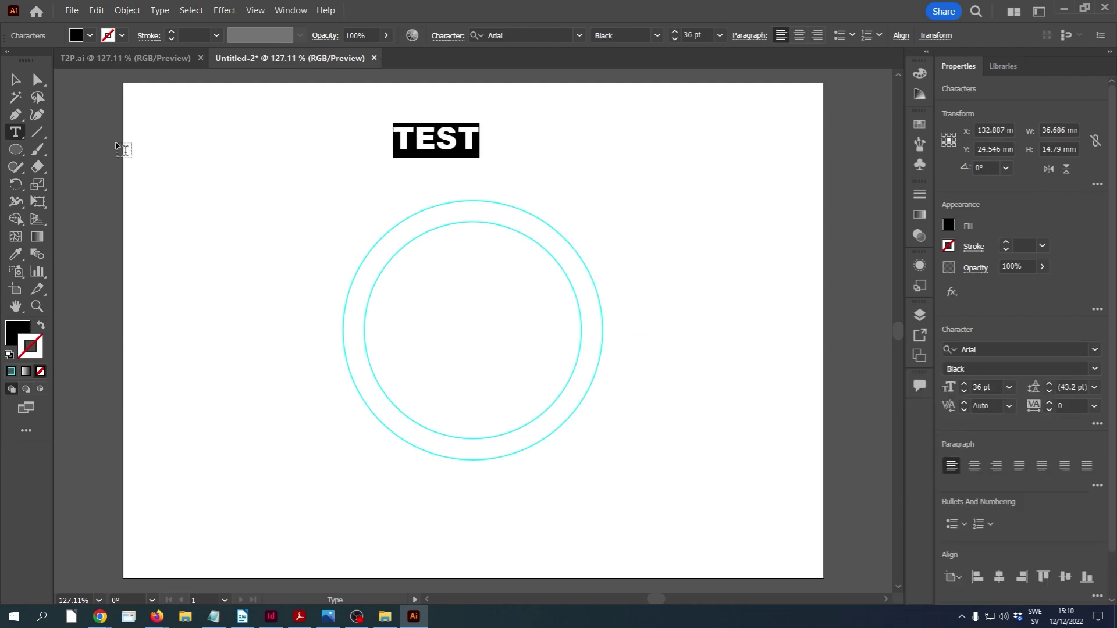
# Place TEST on top of the ring and zoom in to check the lettering
pyautogui.click(15, 79)
pyautogui.moveTo(431, 140); pyautogui.dragTo(503, 211)
pyautogui.click(592, 197)
pyautogui.click(37, 306)
pyautogui.moveTo(416, 181); pyautogui.dragTo(517, 250)
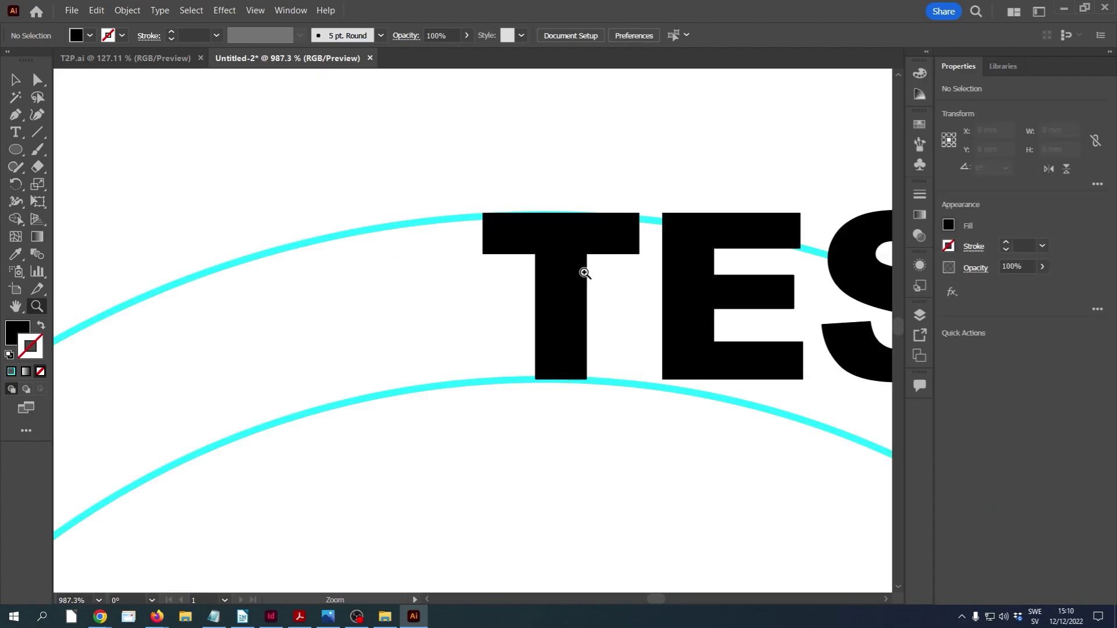
pyautogui.hotkey('ctrl', '0')
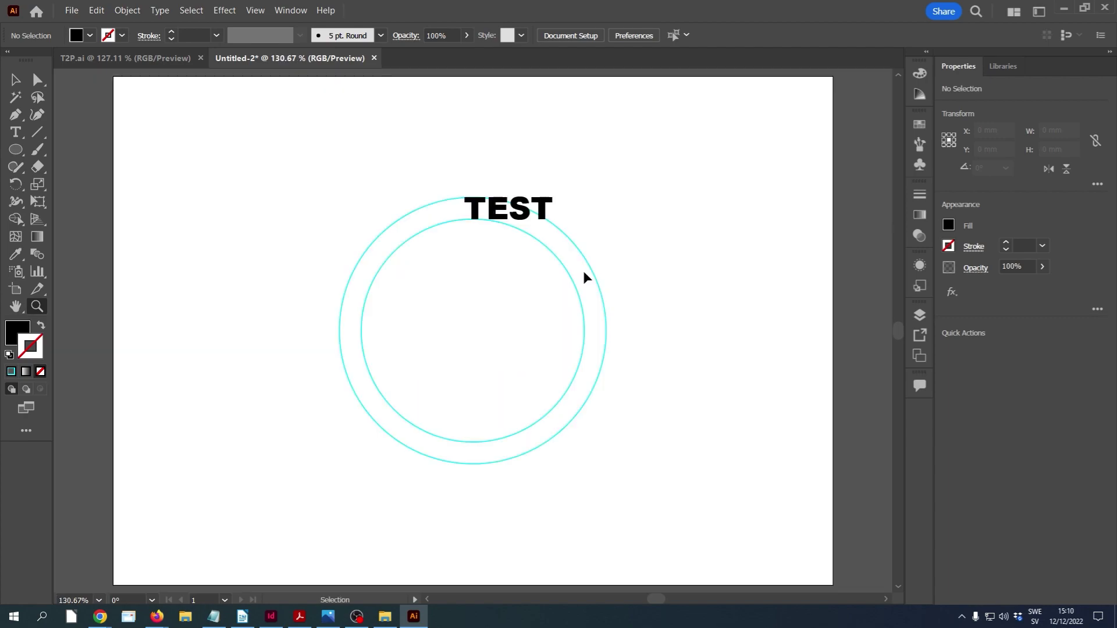
# Drag the TEST text aside and delete it
pyautogui.click(15, 80)
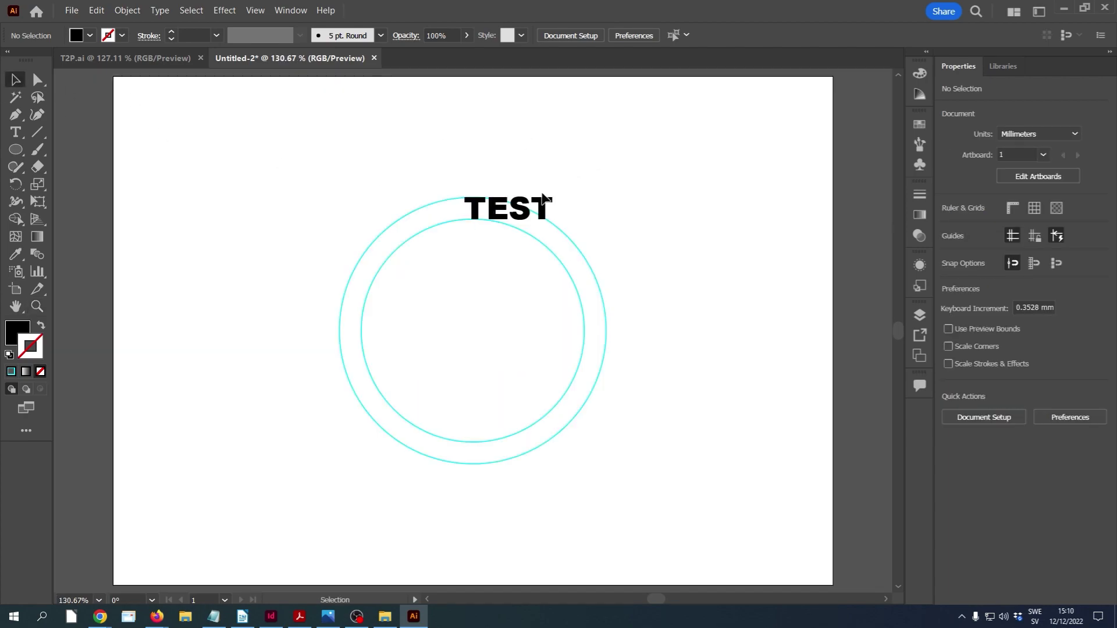
pyautogui.moveTo(546, 207); pyautogui.dragTo(698, 128)
pyautogui.press('Delete')
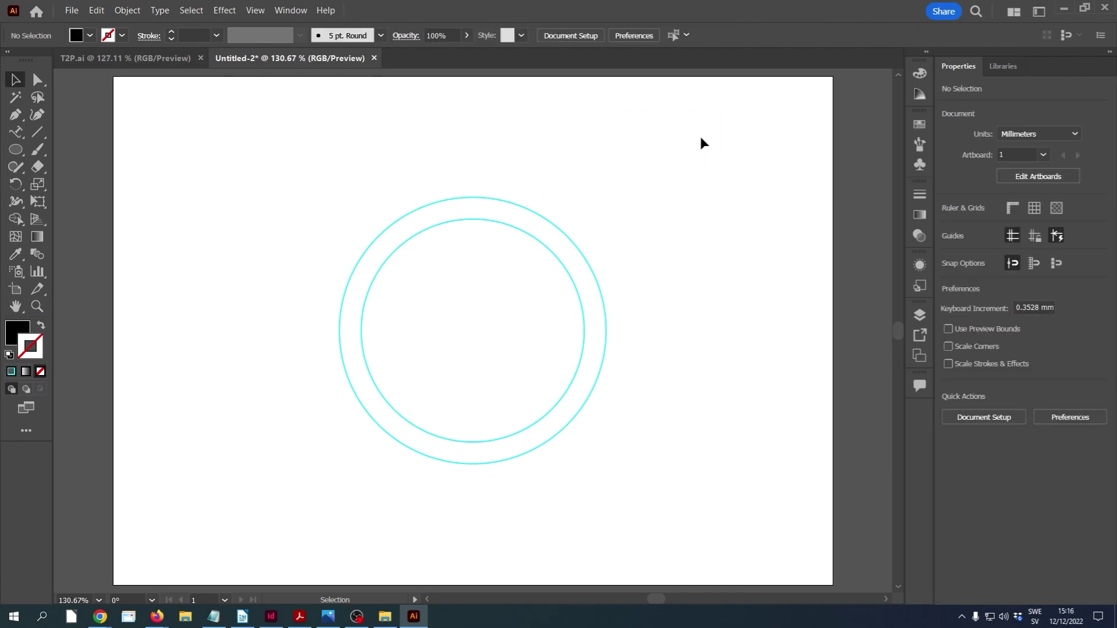
pyautogui.moveTo(279, 175); pyautogui.dragTo(620, 476)
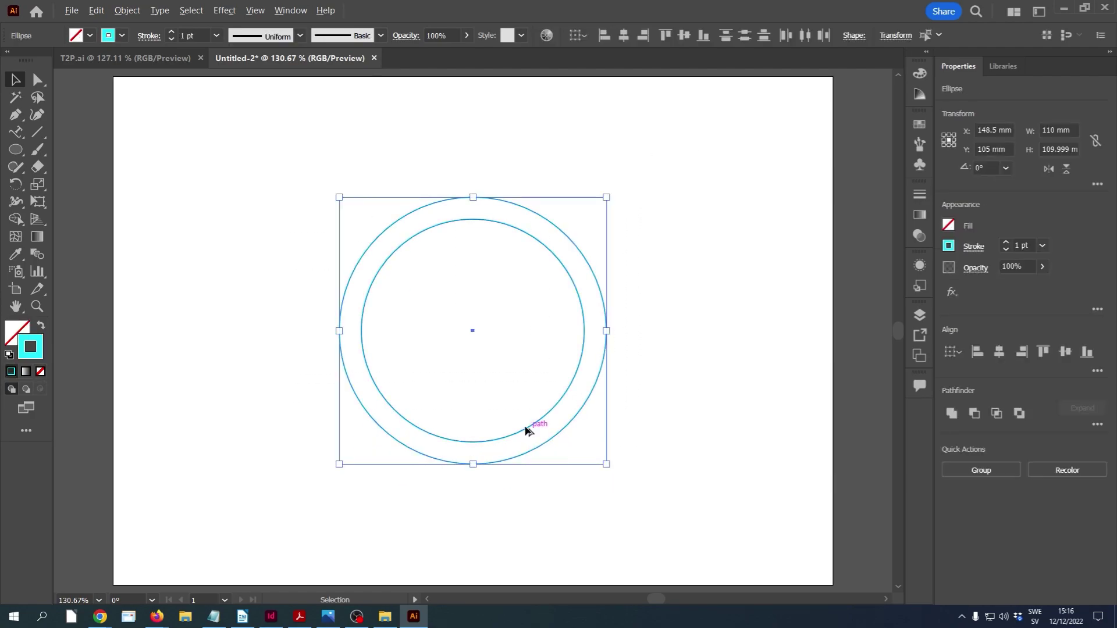
pyautogui.moveTo(528, 432); pyautogui.dragTo(804, 534)
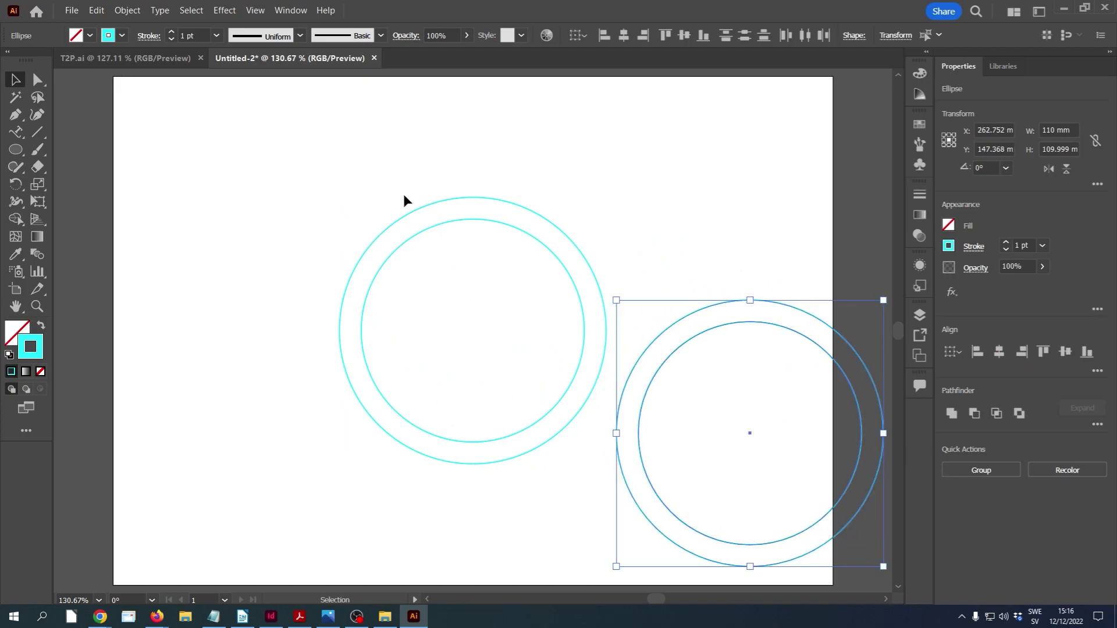
pyautogui.moveTo(369, 150); pyautogui.dragTo(480, 291)
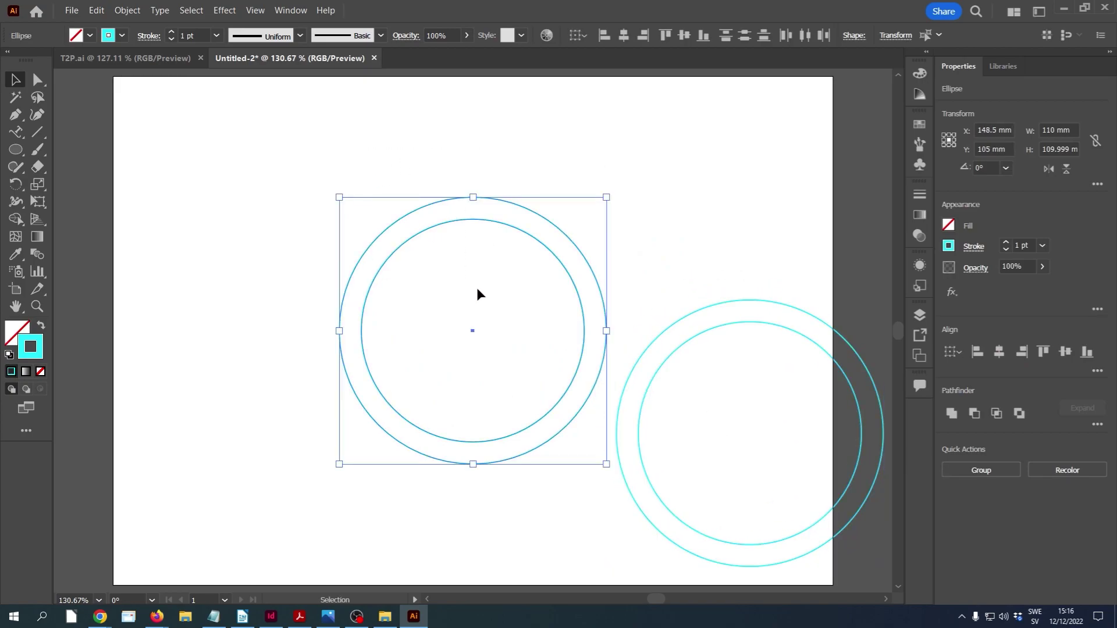
pyautogui.press('a')
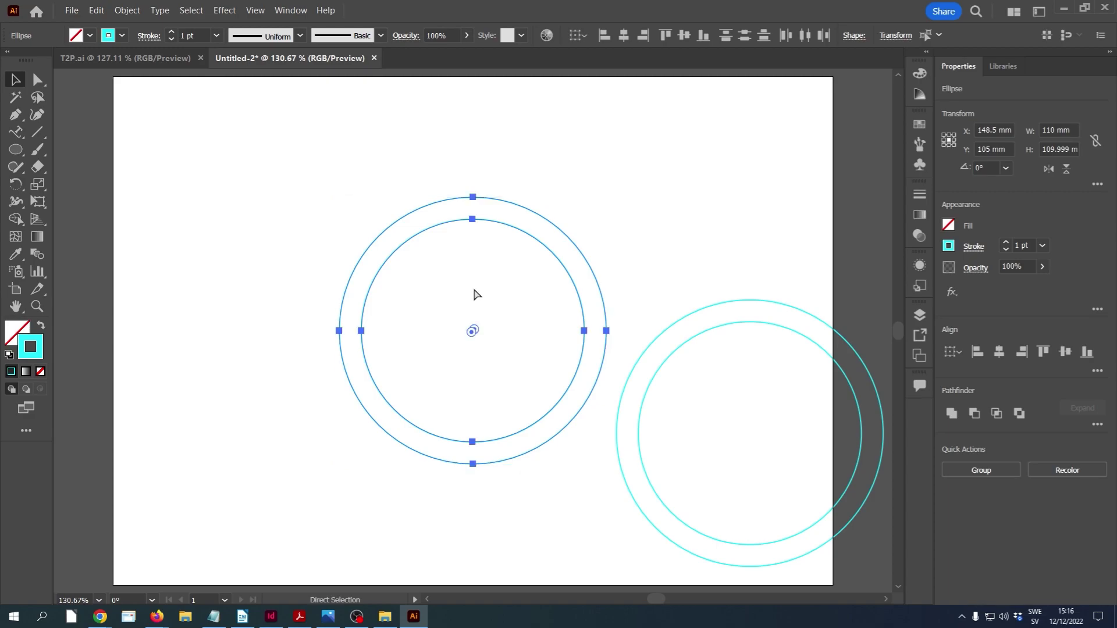
pyautogui.press('v')
pyautogui.click(474, 294)
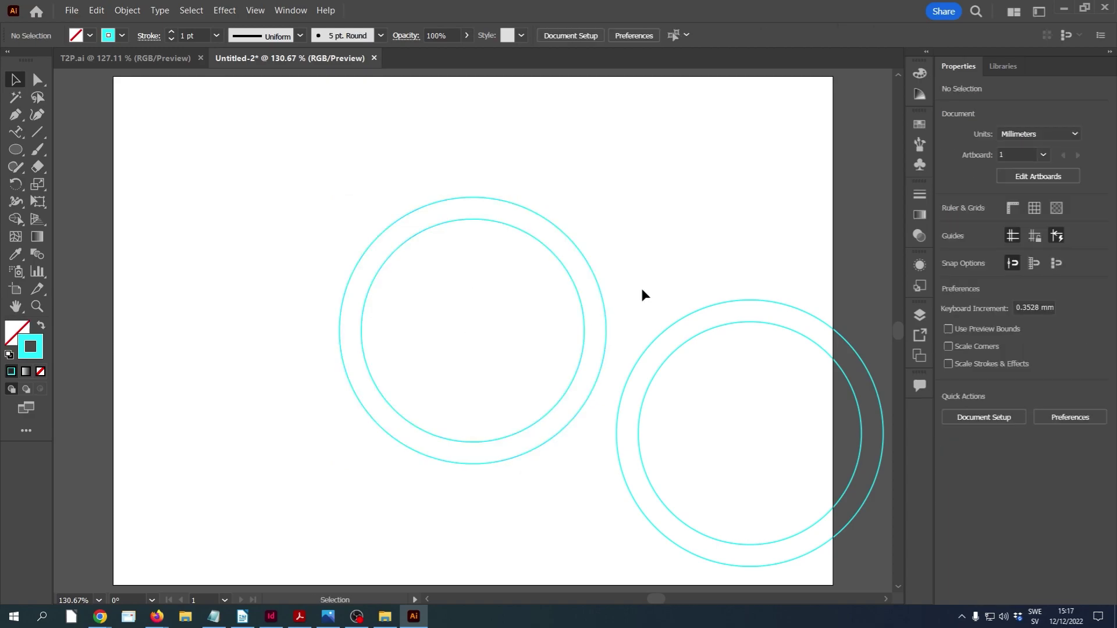
pyautogui.moveTo(720, 260); pyautogui.dragTo(504, 229)
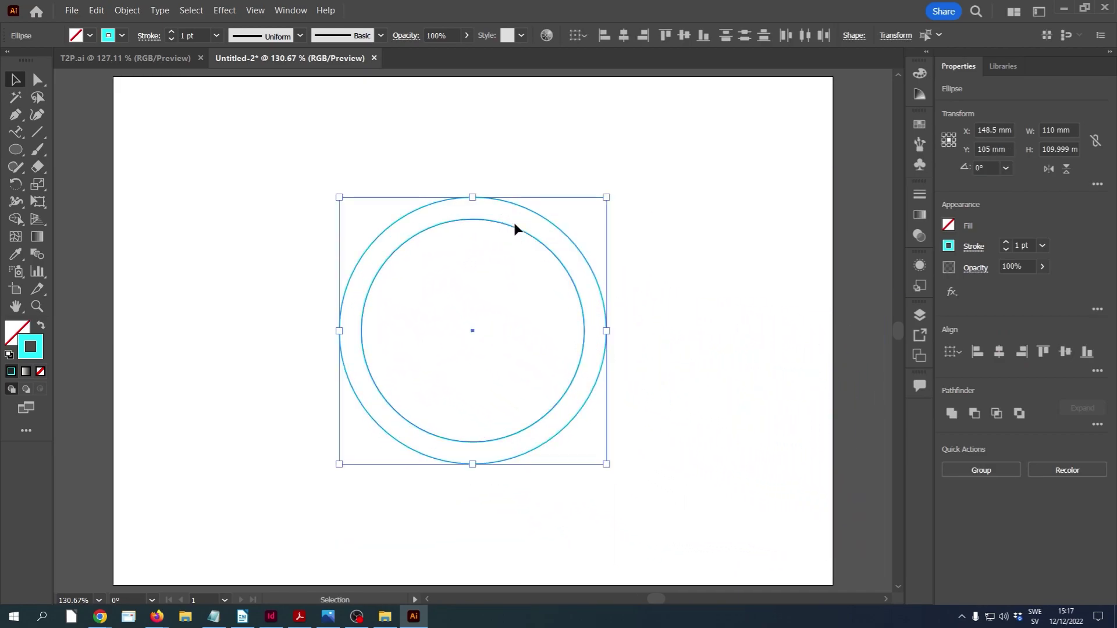
pyautogui.click(654, 221)
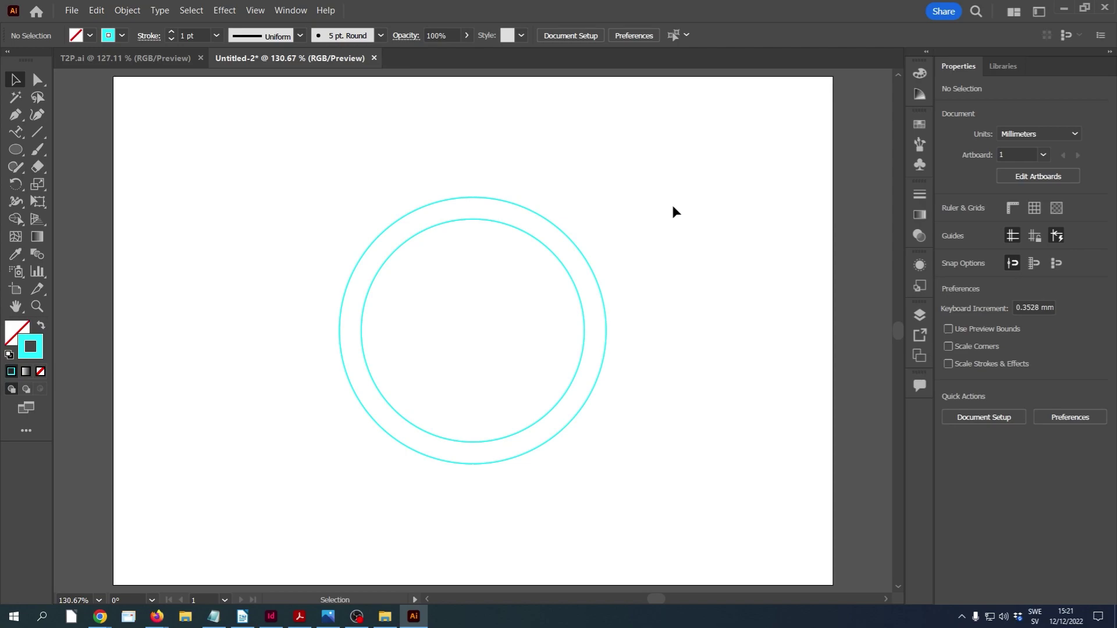
pyautogui.click(16, 149)
pyautogui.moveTo(192, 208); pyautogui.dragTo(285, 308)
pyautogui.press('v')
pyautogui.click(260, 179)
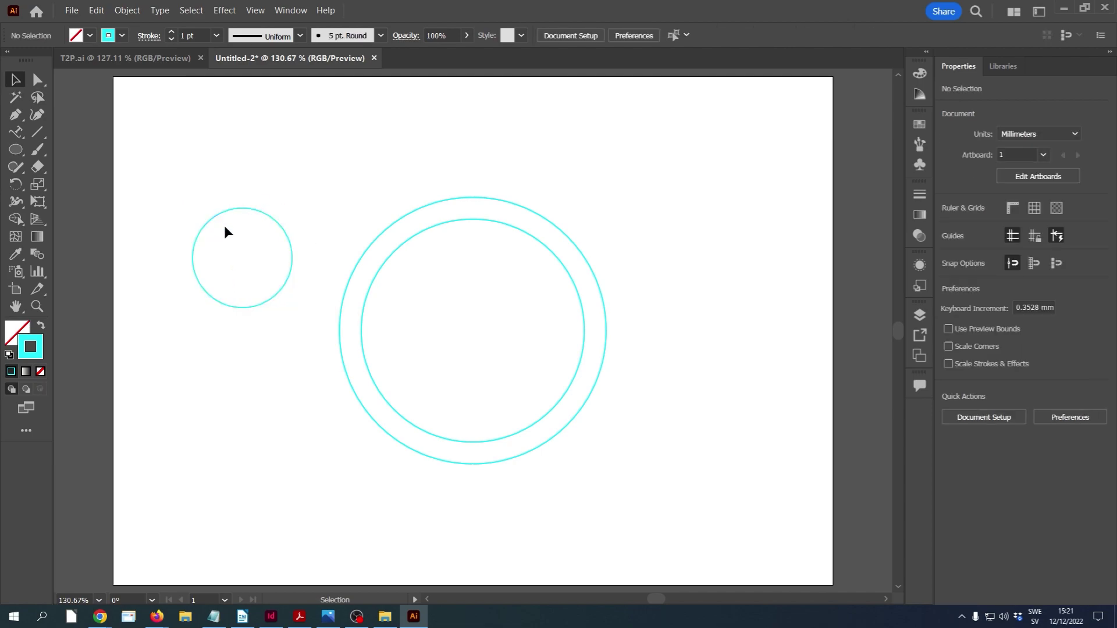
pyautogui.click(15, 132)
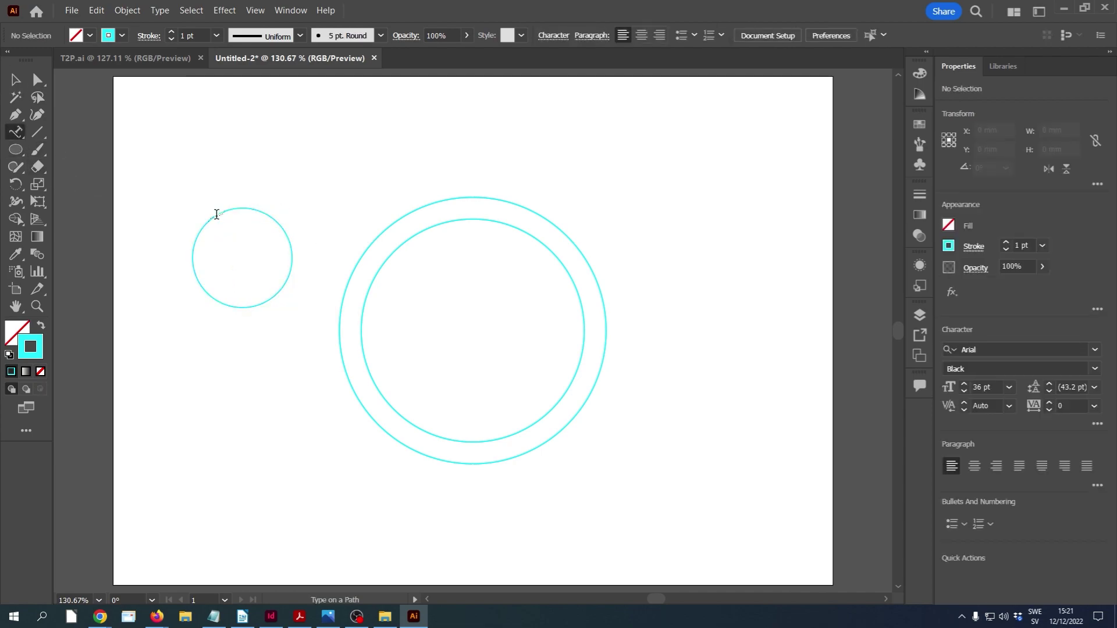
pyautogui.click(216, 217)
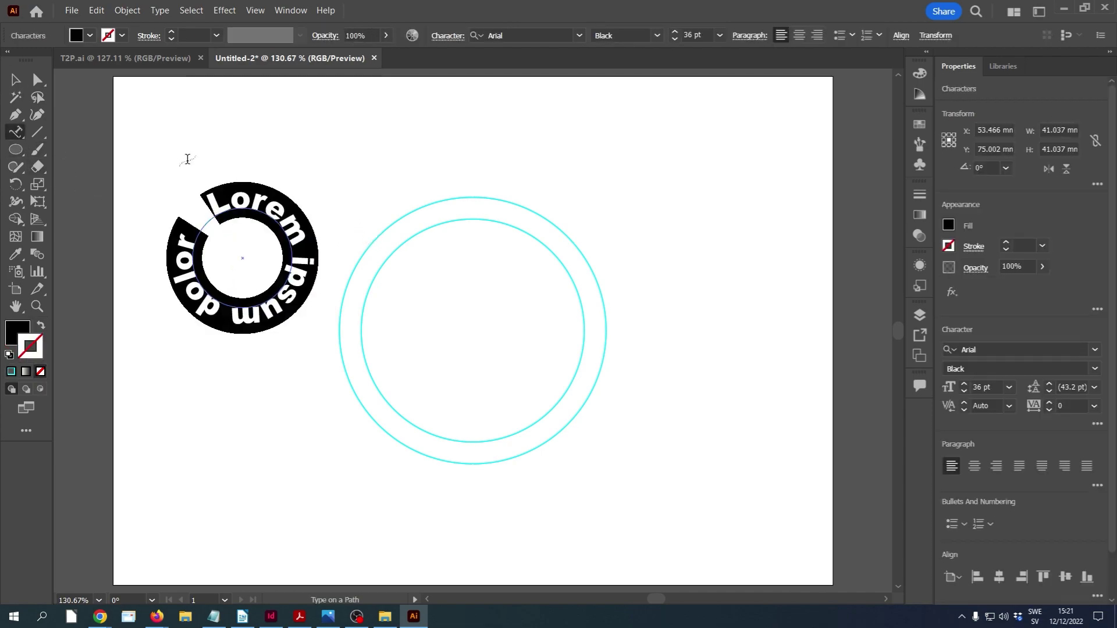
pyautogui.click(16, 84)
pyautogui.click(187, 117)
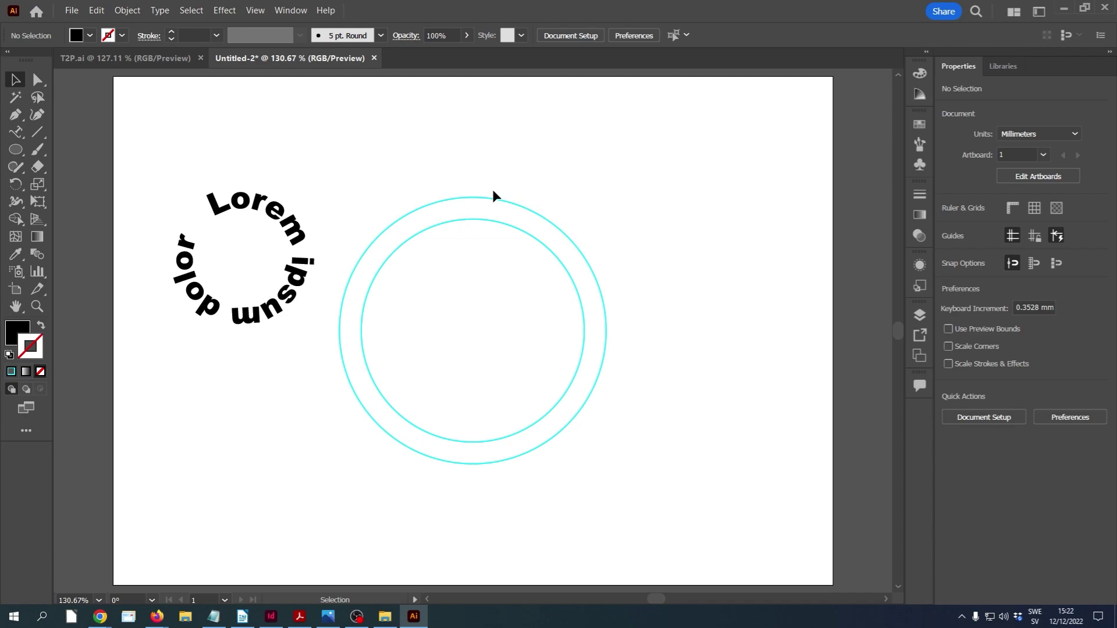
pyautogui.click(280, 221)
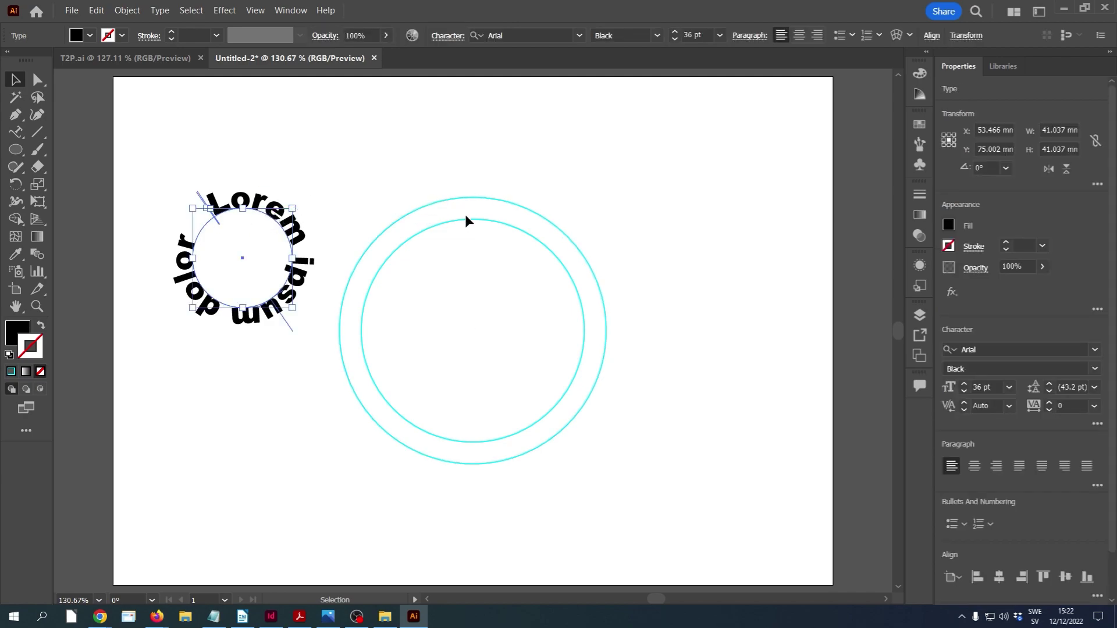
pyautogui.press('Delete')
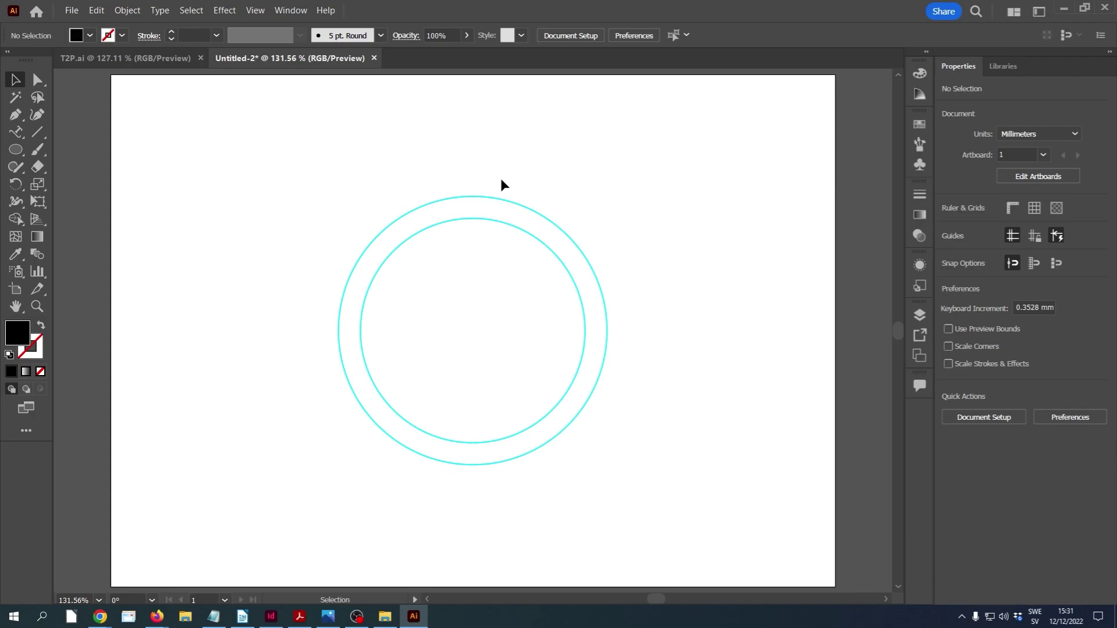
# Replace the placeholder on the inner circle with the path text 'WILLIAMS BROTHERS'
pyautogui.click(16, 133)
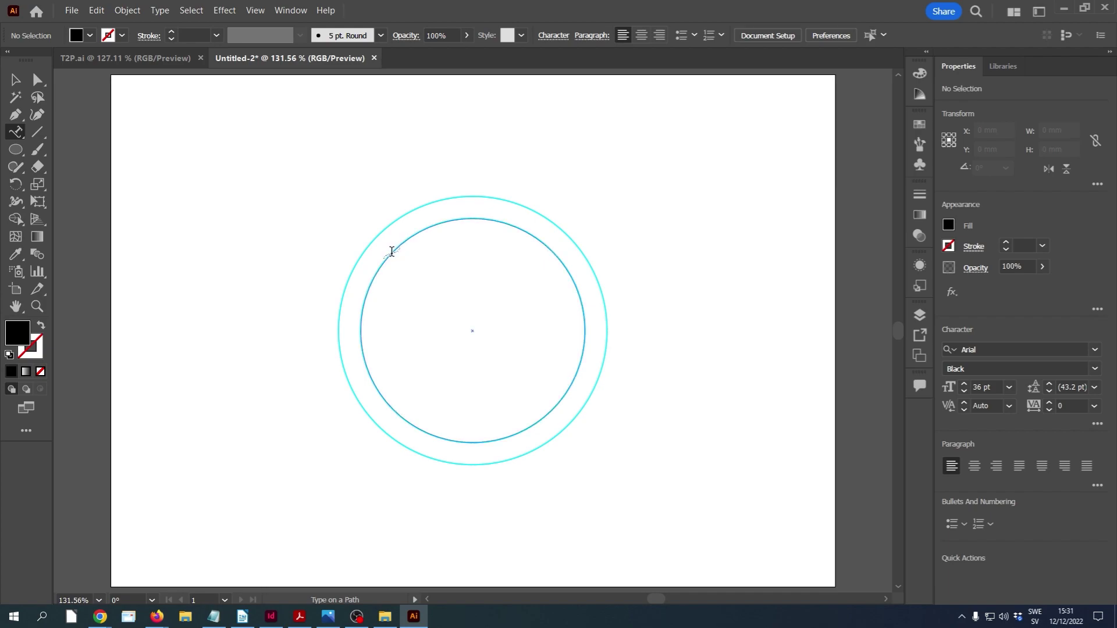
pyautogui.click(391, 252)
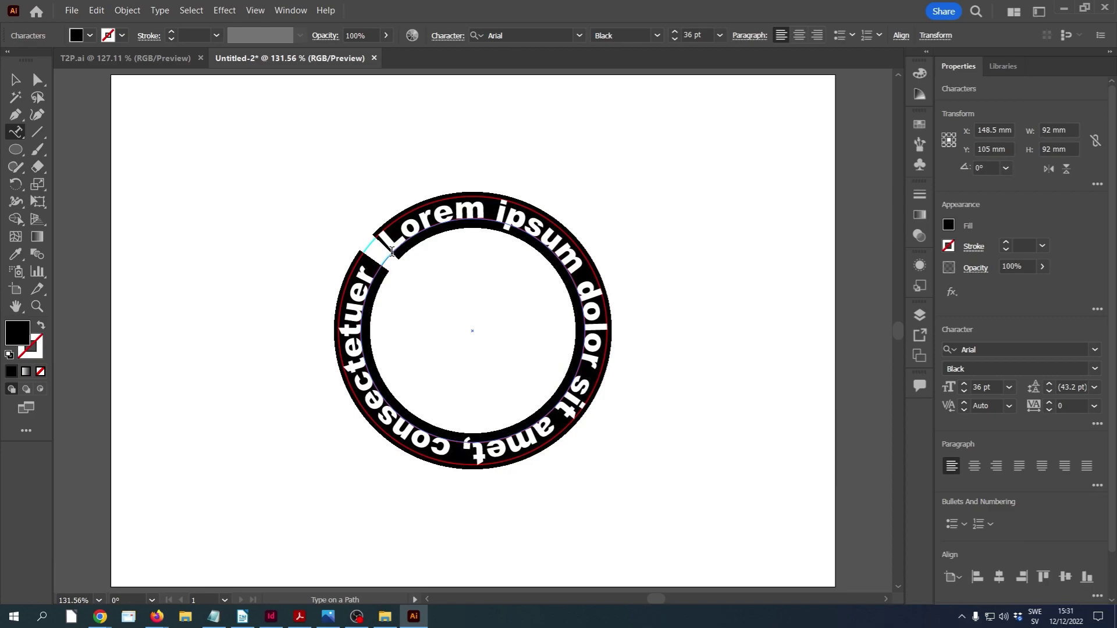
pyautogui.press('BackSpace')
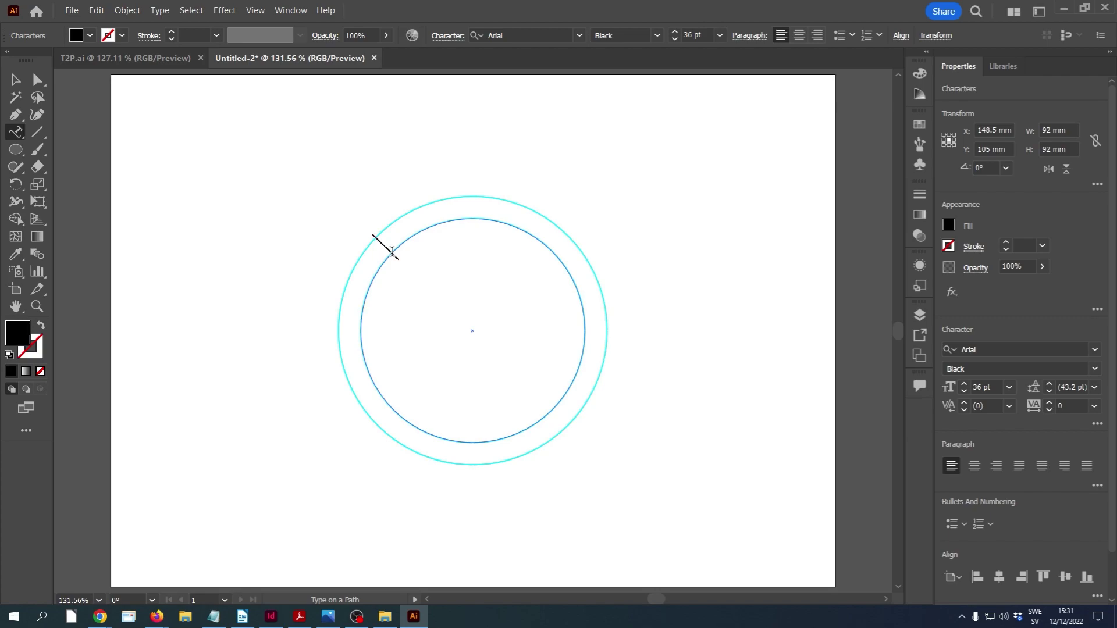
pyautogui.write('W')
pyautogui.press('BackSpace')
pyautogui.write('WILL')
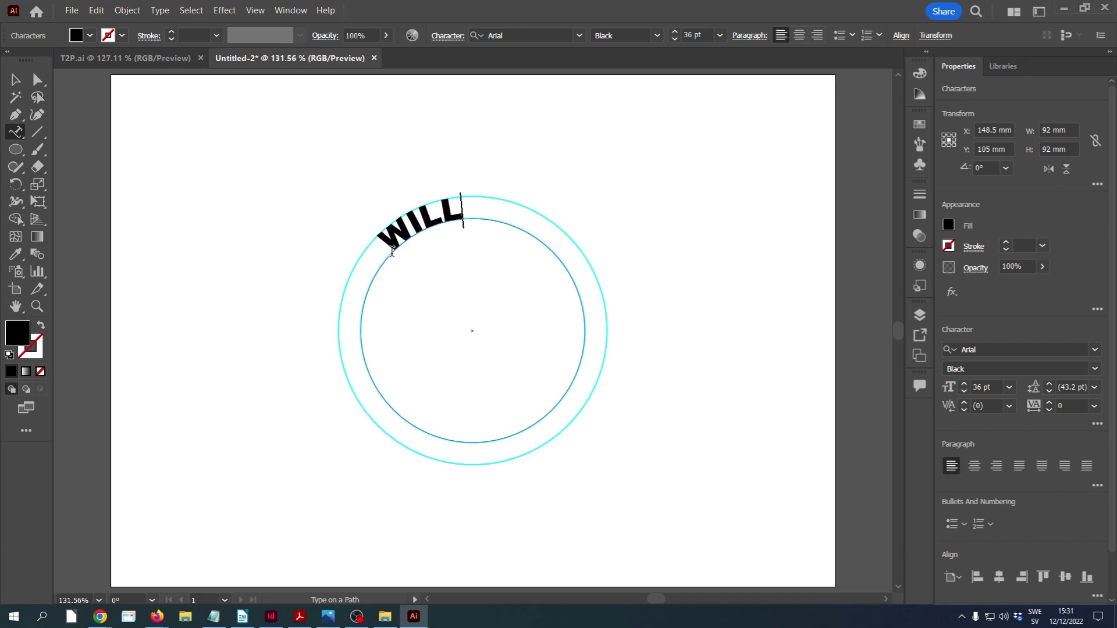
pyautogui.write('IAM')
pyautogui.press('BackSpace')
pyautogui.write('AMS BROTH')
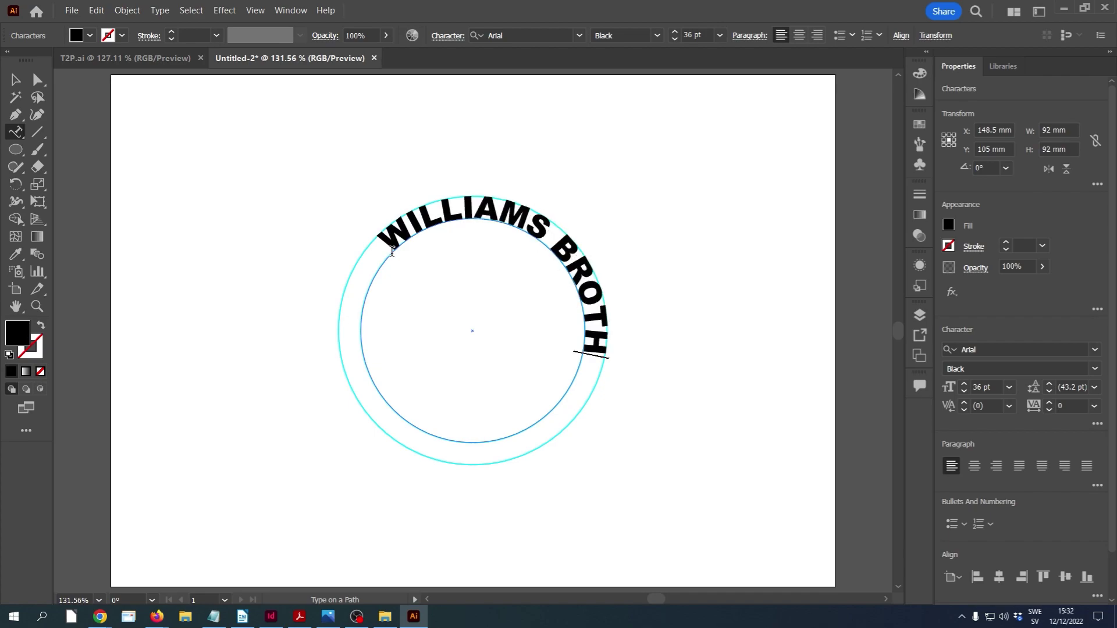
pyautogui.write('ERS')
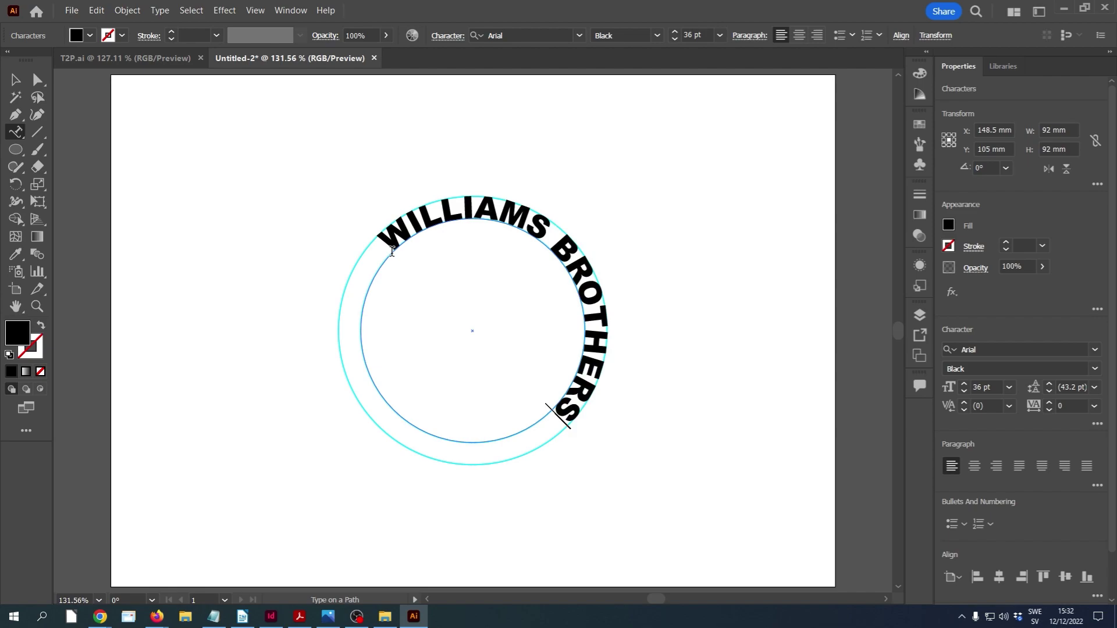
# Drag the path text's start and end brackets around the circle to reveal the full words
pyautogui.click(38, 80)
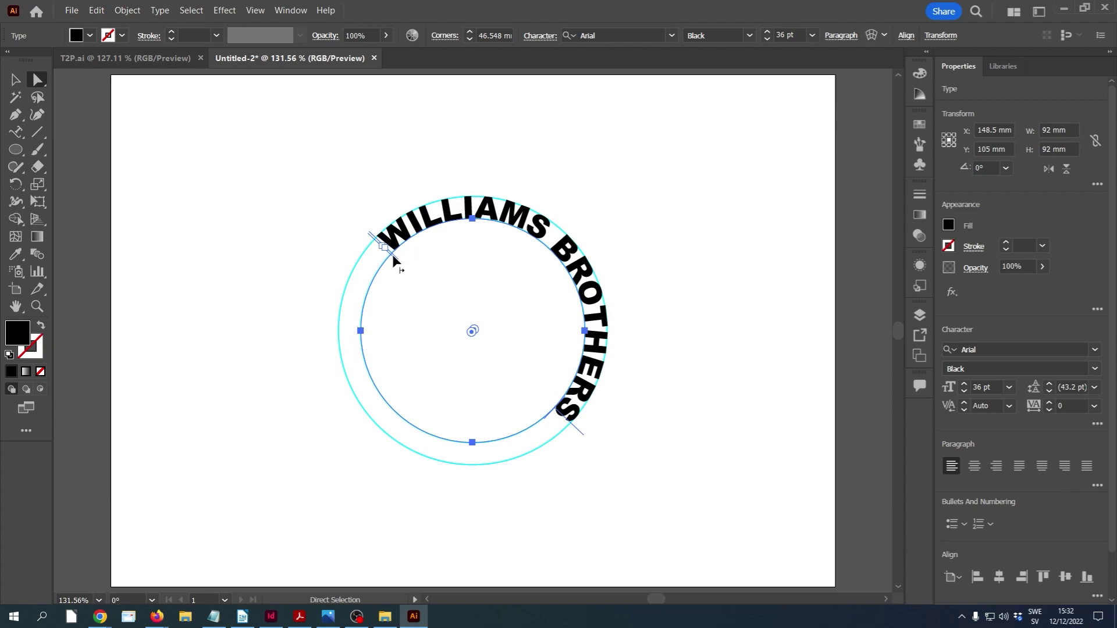
pyautogui.moveTo(393, 263); pyautogui.dragTo(371, 303)
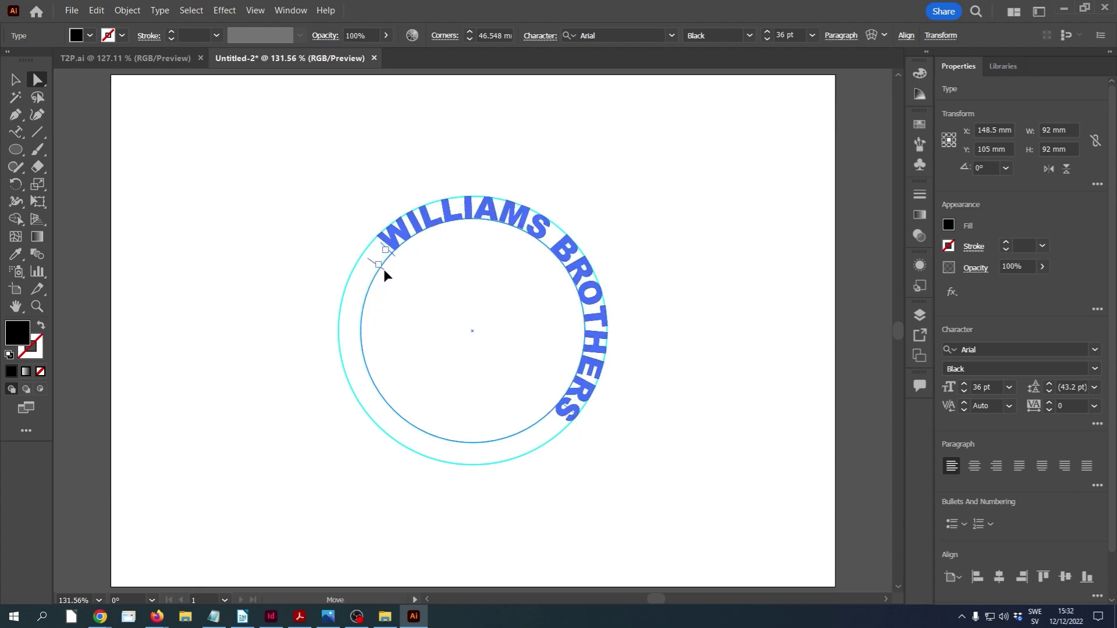
pyautogui.moveTo(398, 367); pyautogui.dragTo(453, 429)
pyautogui.moveTo(546, 449)
pyautogui.mouseDown()
pyautogui.moveTo(562, 449)
pyautogui.moveTo(612, 389)
pyautogui.mouseUp()
pyautogui.moveTo(618, 296); pyautogui.dragTo(541, 468)
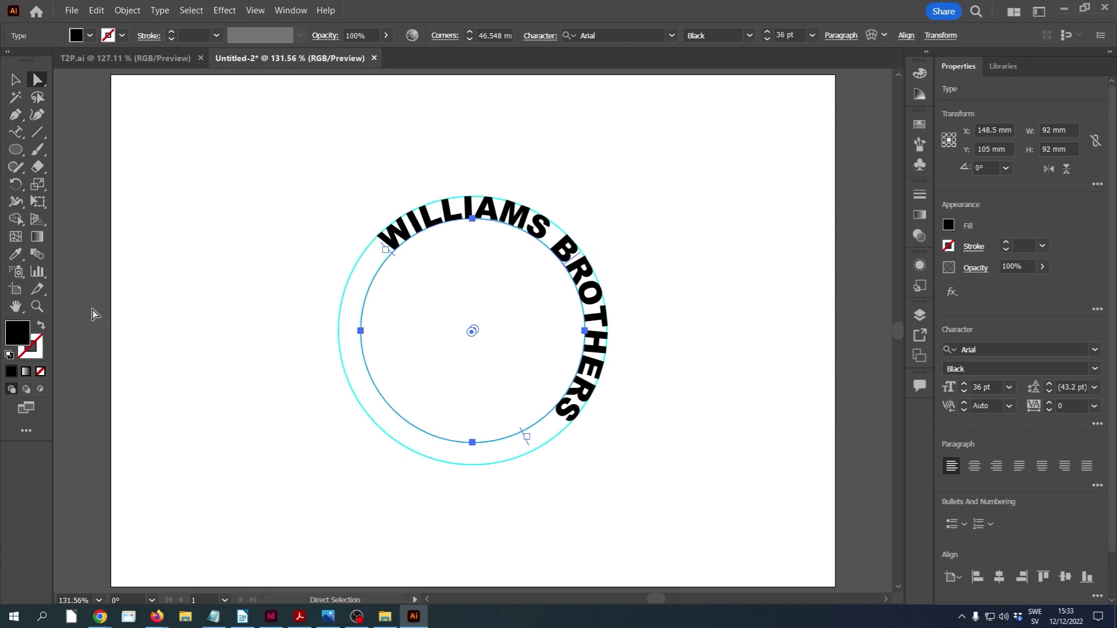
# Zoom in on the ring and slide WILLIAMS BROTHERS to centre it across the top
pyautogui.click(36, 306)
pyautogui.moveTo(287, 166); pyautogui.dragTo(653, 481)
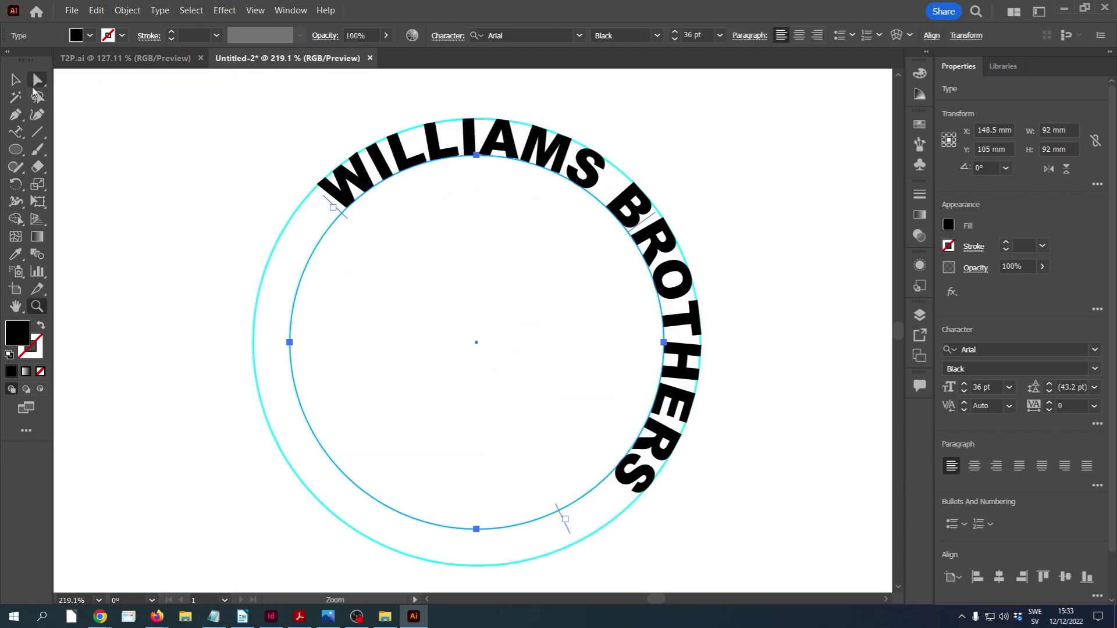
pyautogui.click(34, 87)
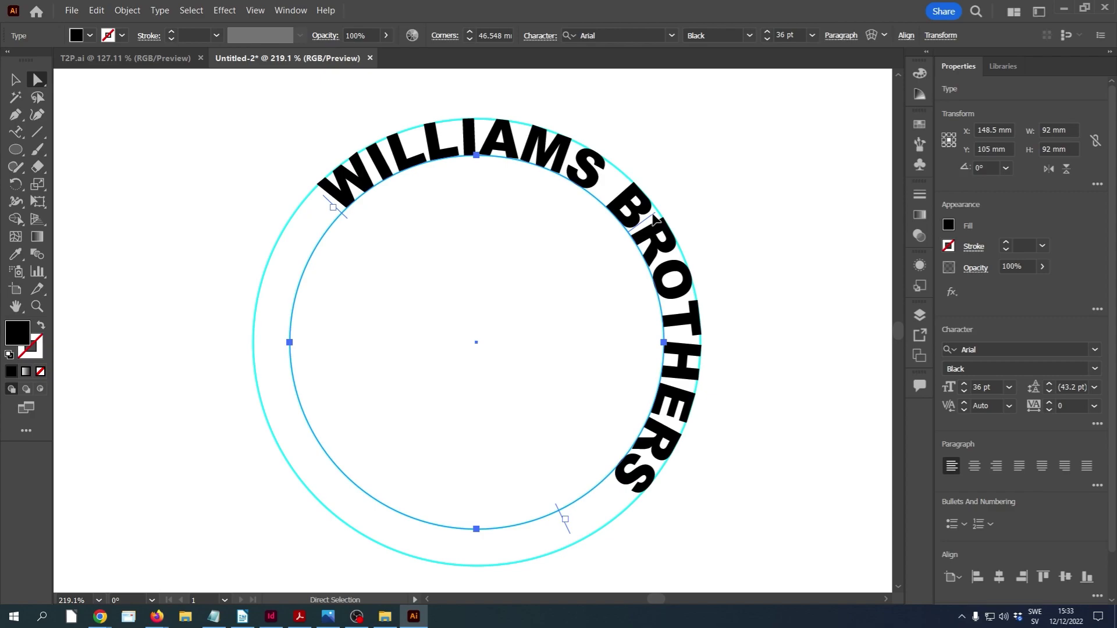
pyautogui.moveTo(655, 219); pyautogui.dragTo(522, 138)
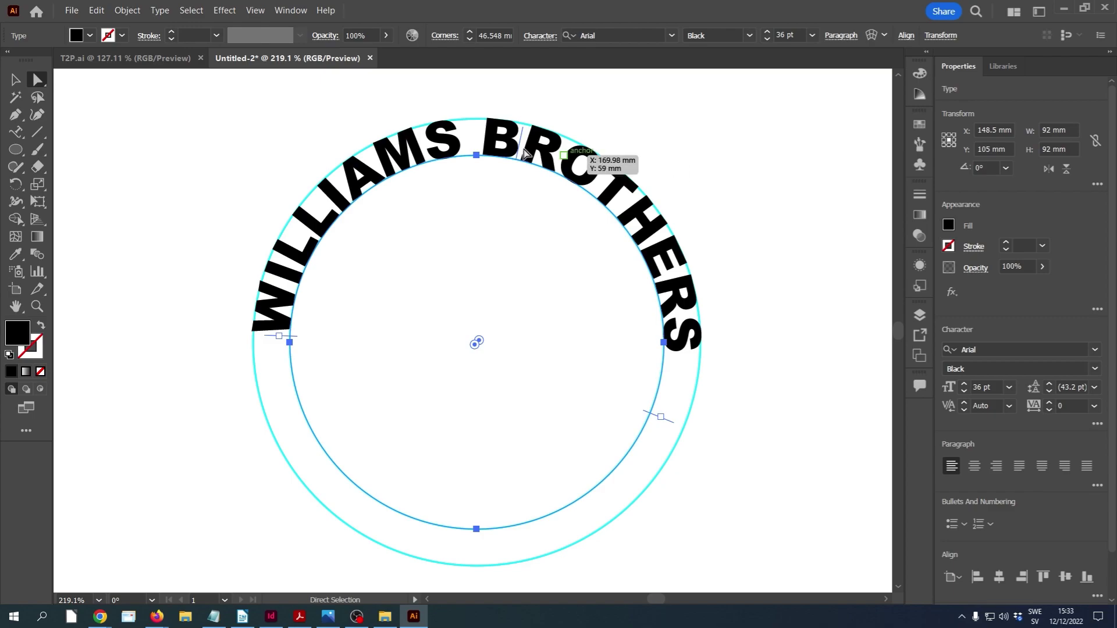
pyautogui.click(12, 82)
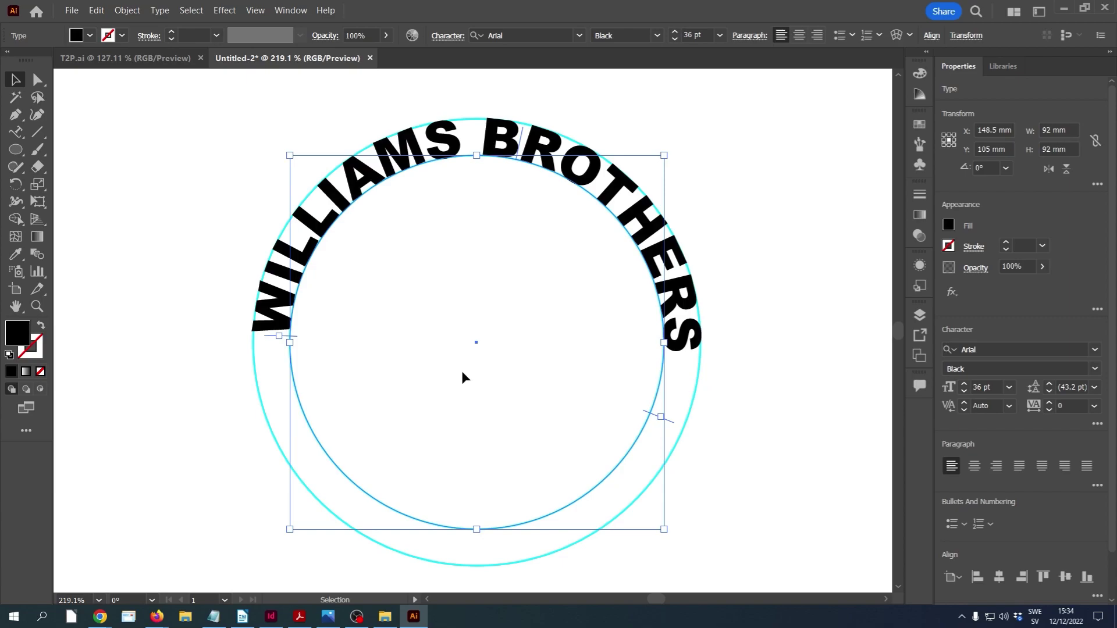
# Start path text on the outer circle's lower left and replace the placeholder with 'TEST'
pyautogui.click(412, 559)
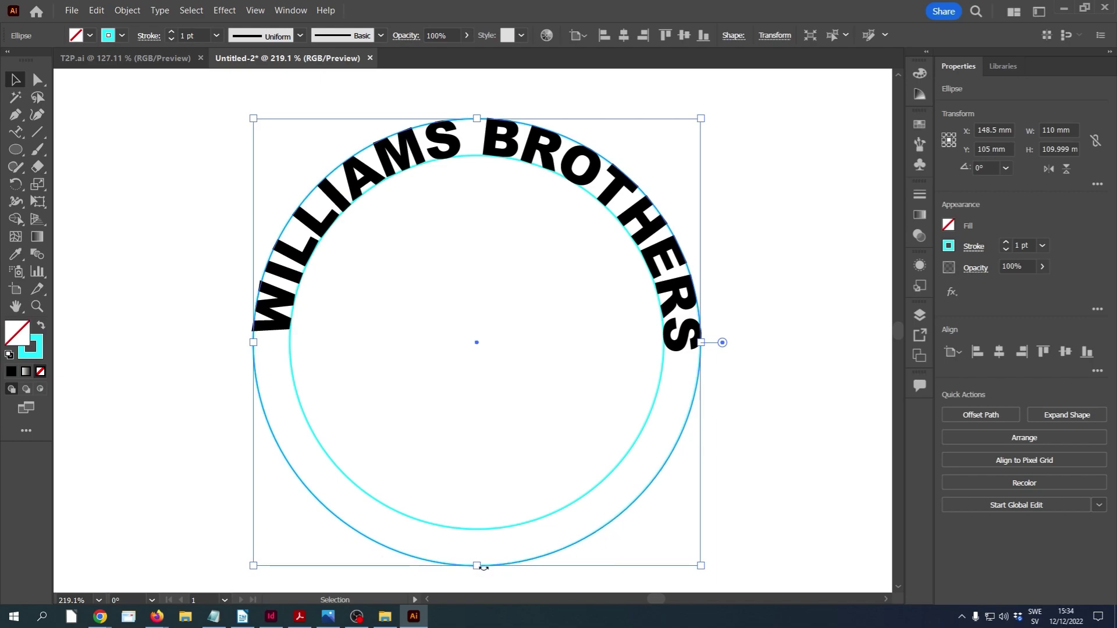
pyautogui.click(14, 133)
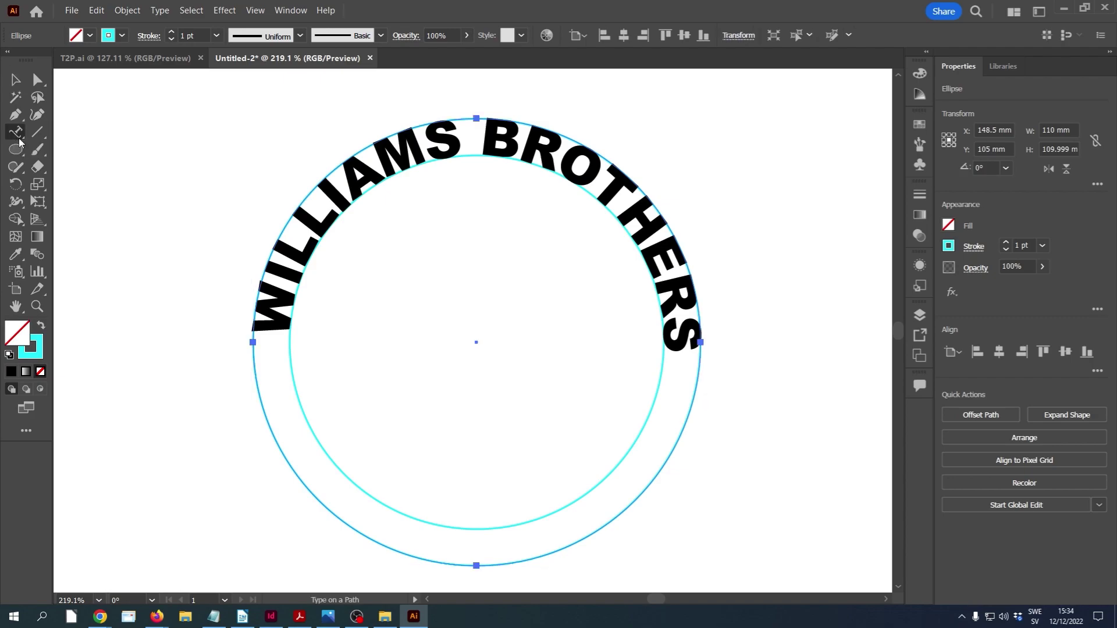
pyautogui.click(283, 453)
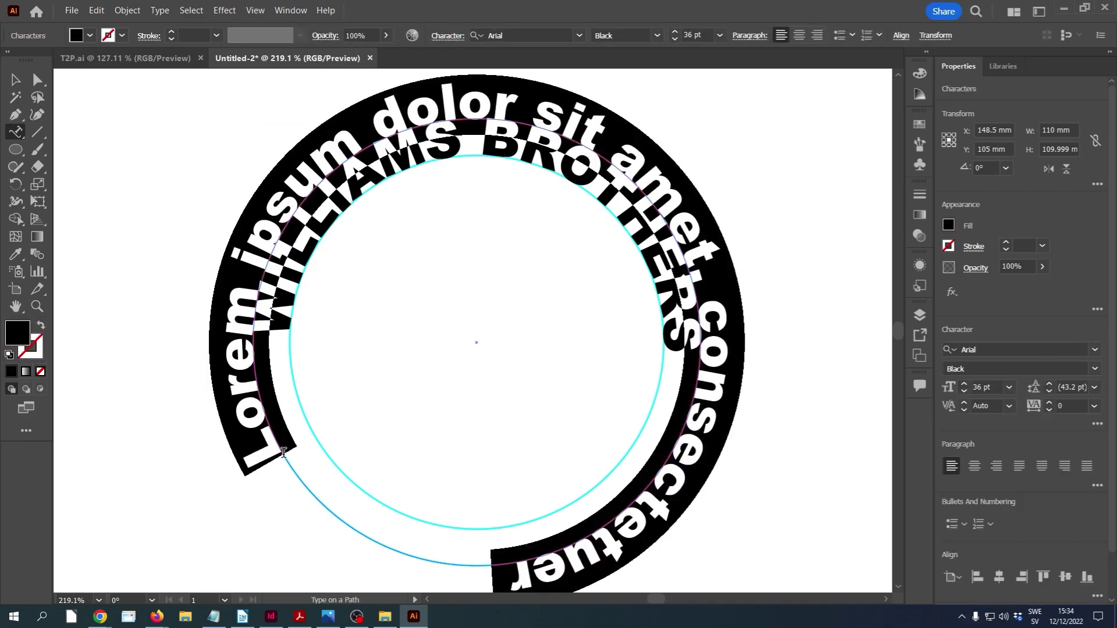
pyautogui.press('BackSpace')
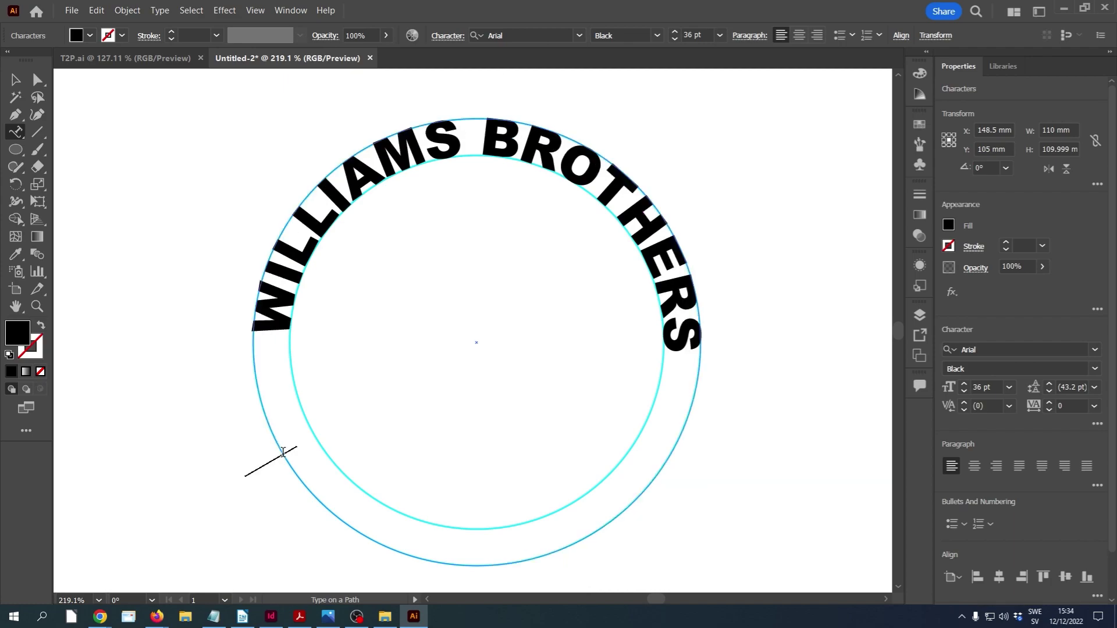
pyautogui.write('E')
pyautogui.press('BackSpace')
pyautogui.write('TES')
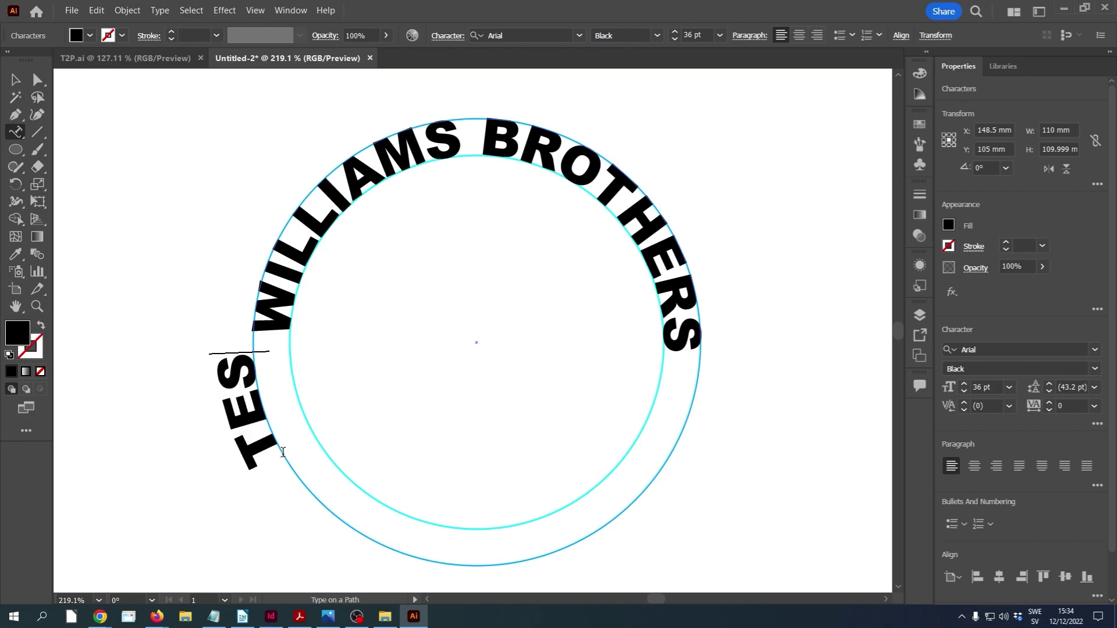
pyautogui.write('T')
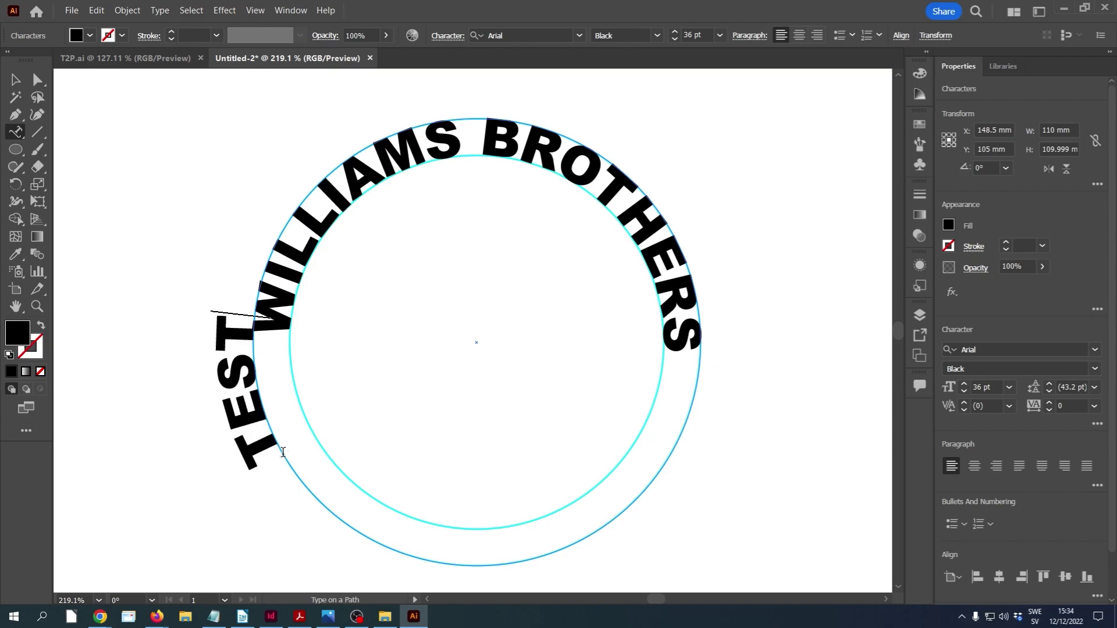
# Drag TEST's path brackets so it flips to read upright along the ring's bottom
pyautogui.click(36, 81)
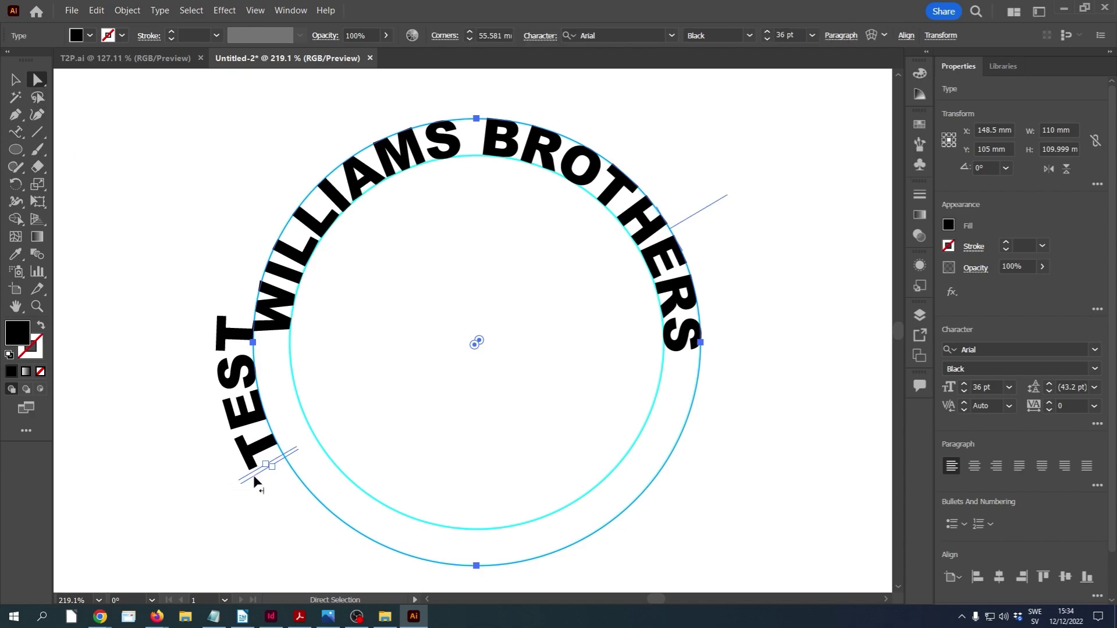
pyautogui.moveTo(255, 477)
pyautogui.mouseDown()
pyautogui.moveTo(279, 514)
pyautogui.moveTo(466, 547)
pyautogui.moveTo(618, 465)
pyautogui.moveTo(623, 294)
pyautogui.moveTo(418, 220)
pyautogui.moveTo(285, 206)
pyautogui.moveTo(373, 200)
pyautogui.moveTo(365, 194)
pyautogui.moveTo(233, 263)
pyautogui.moveTo(316, 163)
pyautogui.mouseUp()
pyautogui.moveTo(230, 302); pyautogui.dragTo(389, 574)
pyautogui.scroll(-1, 798, 436)
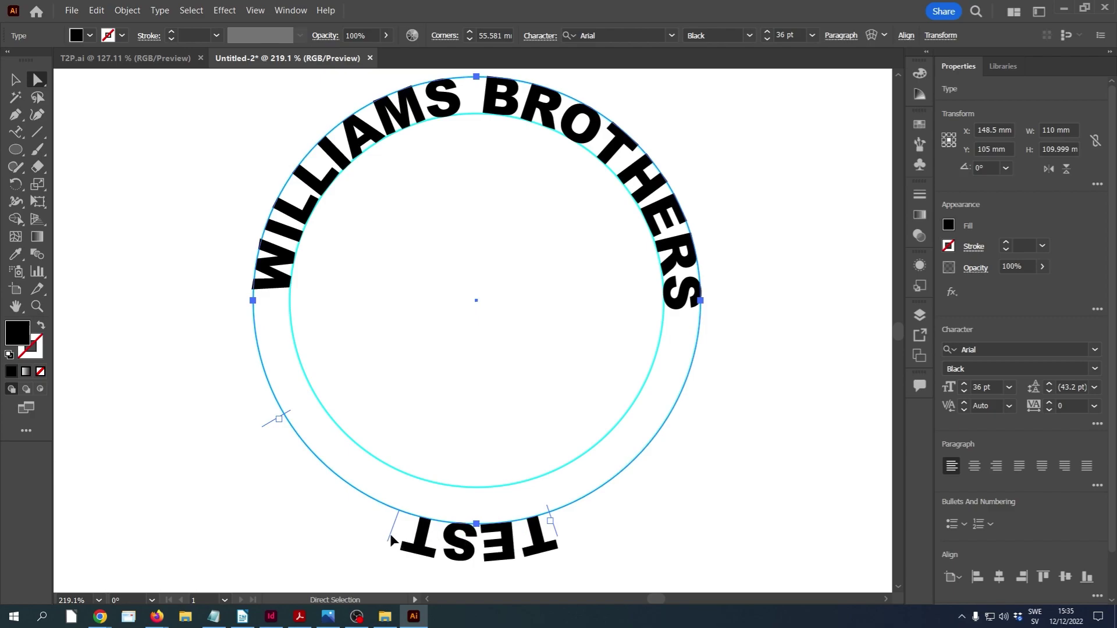
pyautogui.moveTo(390, 533); pyautogui.dragTo(538, 488)
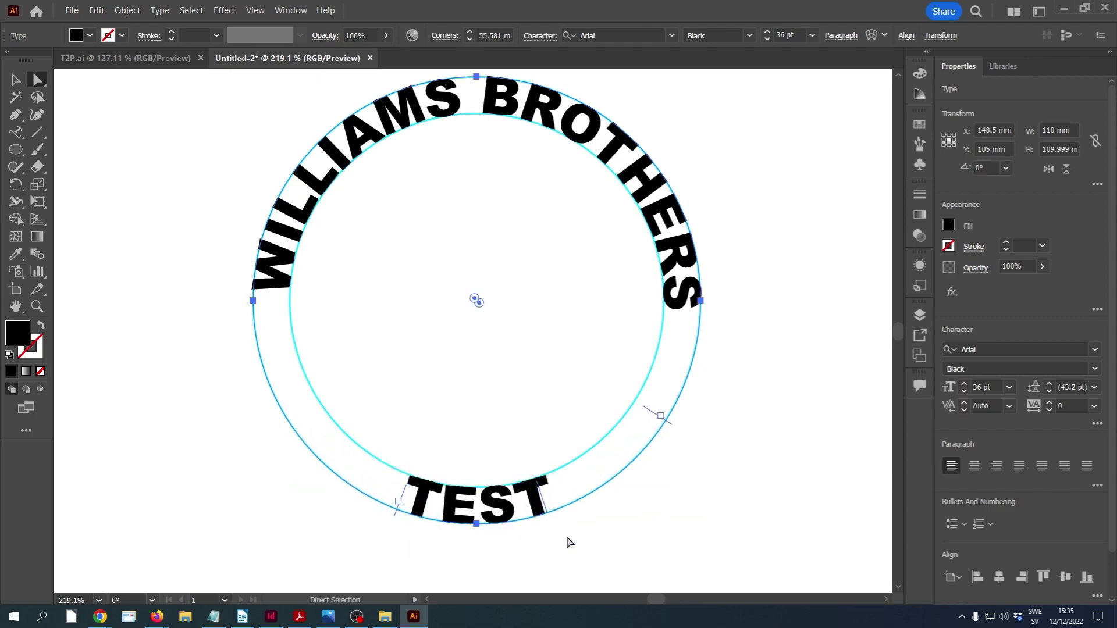
# Replace the word TEST with MACHINE TOOLS
pyautogui.doubleClick(506, 507)
pyautogui.doubleClick(504, 504)
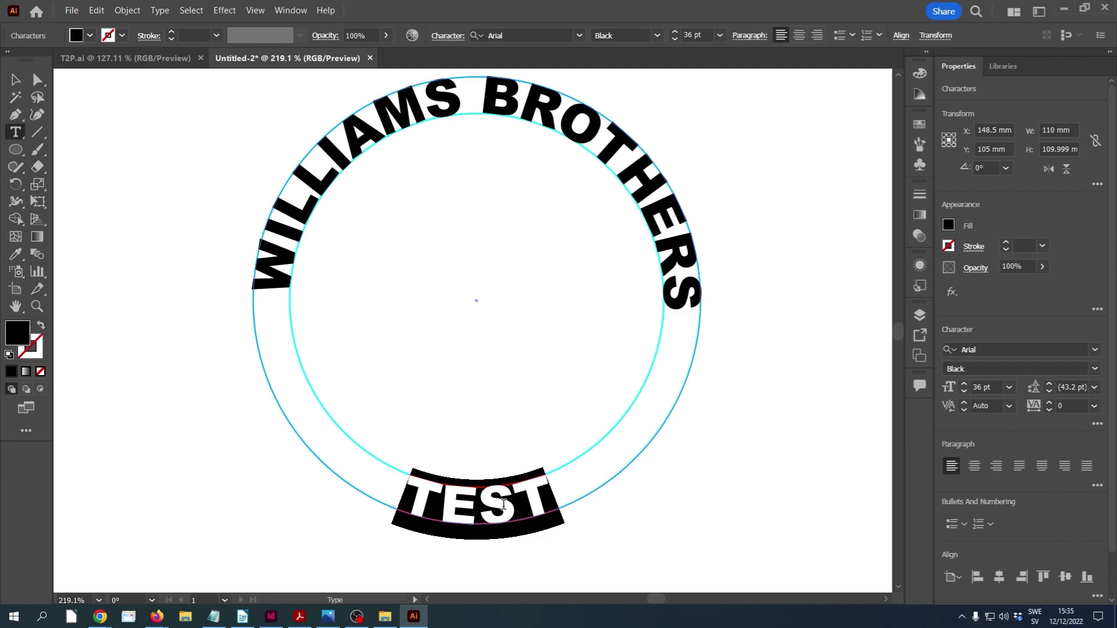
pyautogui.write('MACHI')
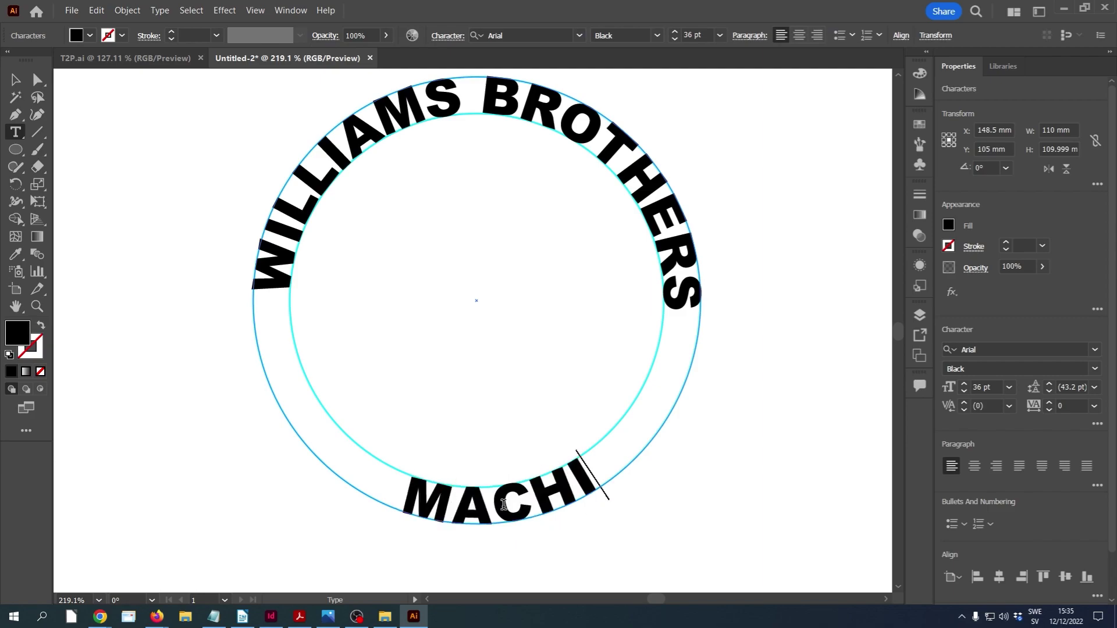
pyautogui.write('NE')
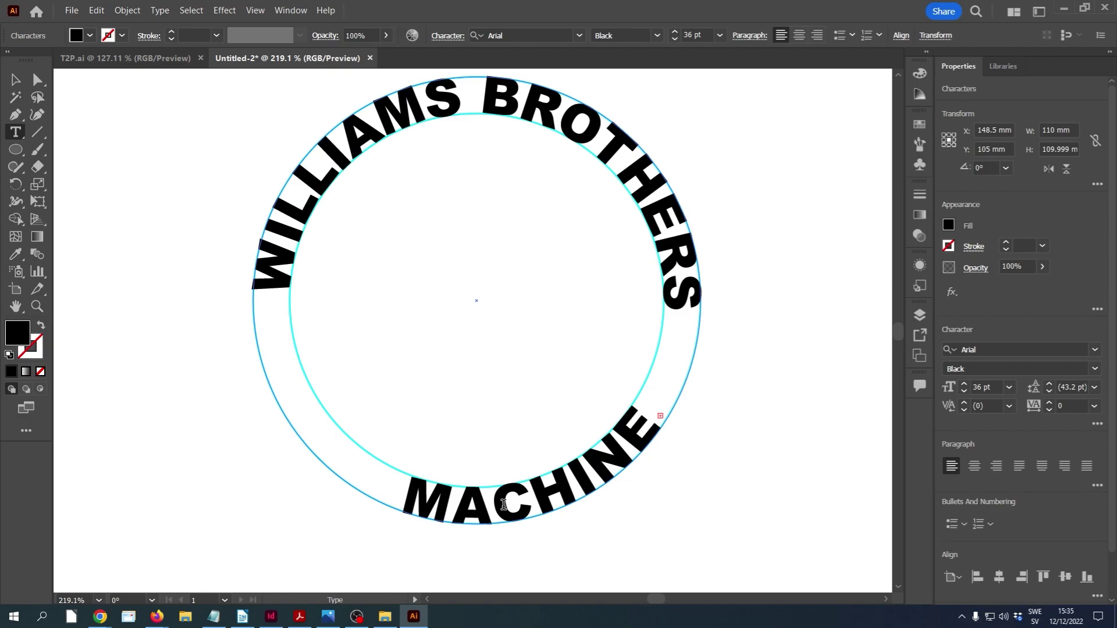
# Drag the start and end brackets to spread MACHINE TOOLS evenly along the bottom arc
pyautogui.click(37, 80)
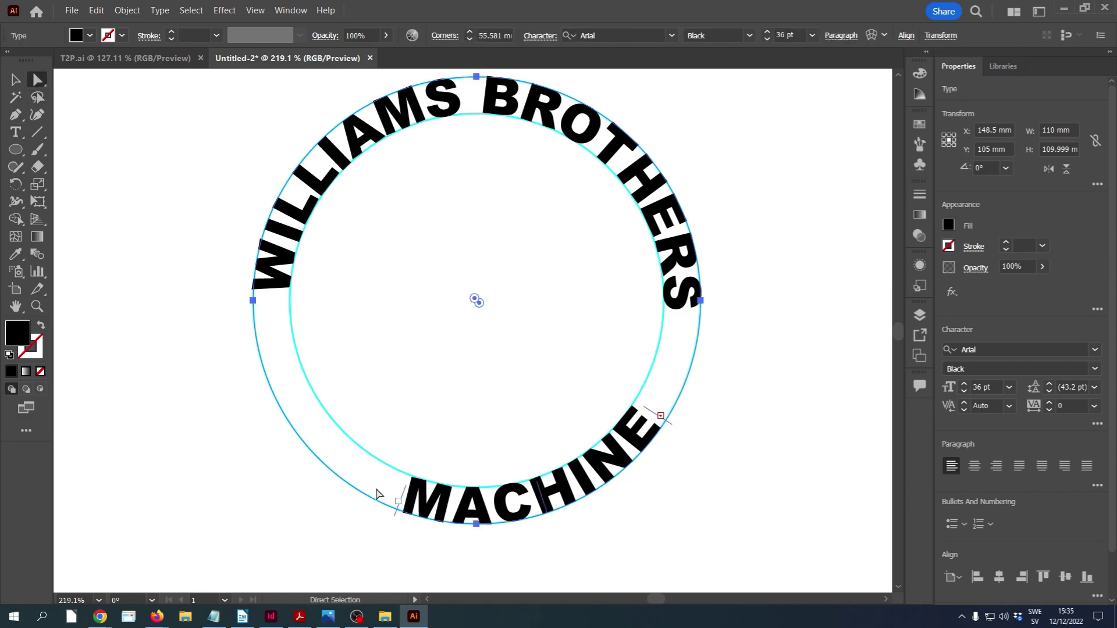
pyautogui.moveTo(395, 514); pyautogui.dragTo(240, 431)
pyautogui.moveTo(672, 426); pyautogui.dragTo(694, 395)
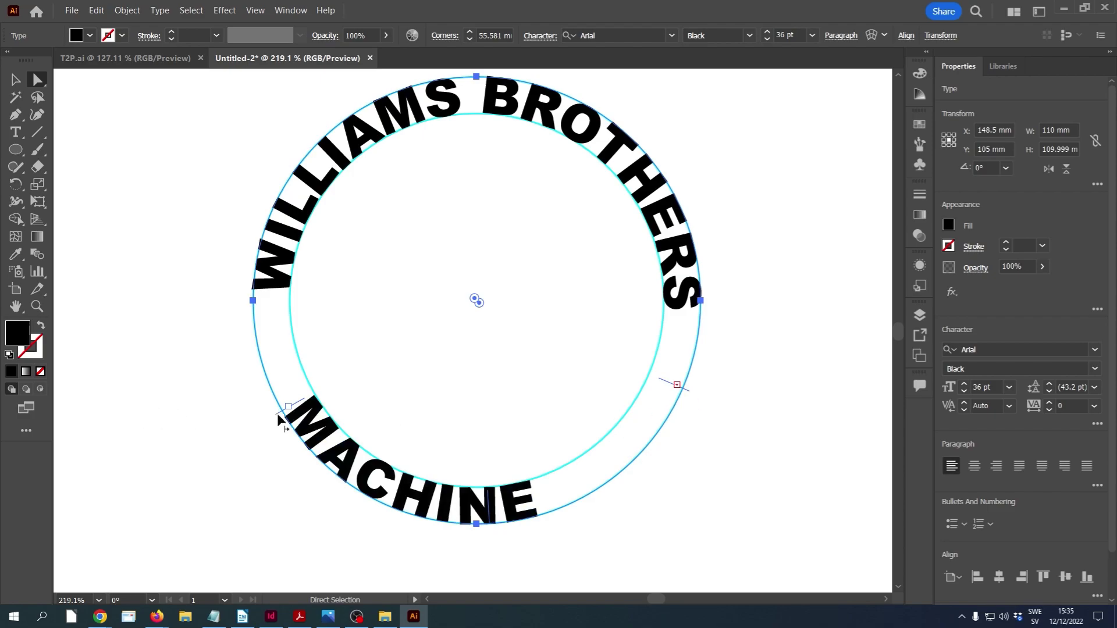
pyautogui.moveTo(278, 416); pyautogui.dragTo(262, 384)
pyautogui.moveTo(680, 385); pyautogui.dragTo(707, 382)
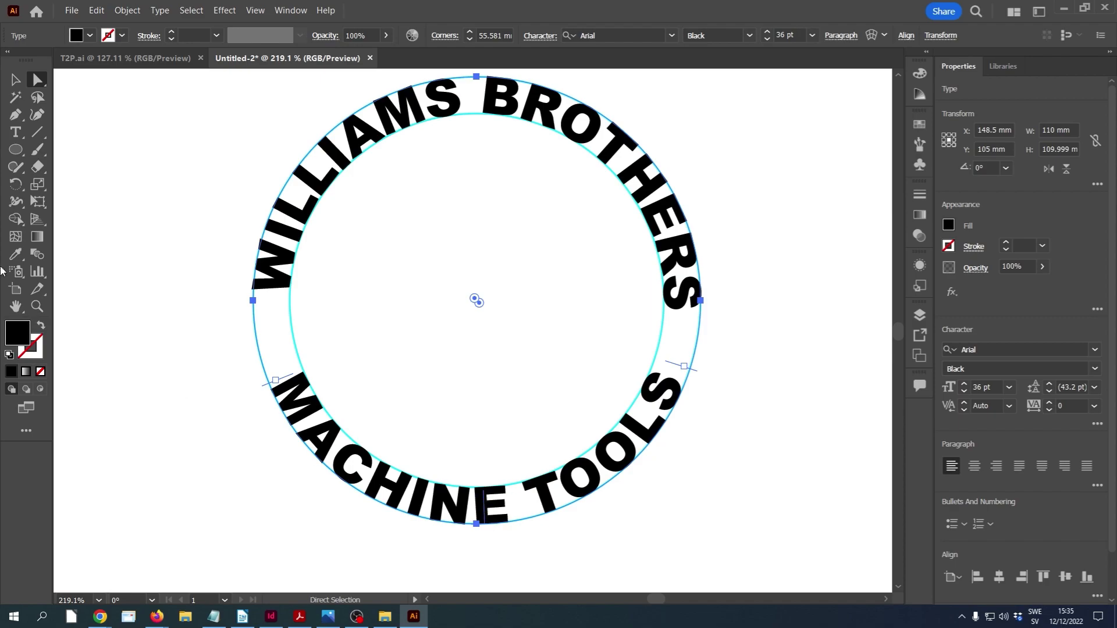
# Zoom into the ring's bottom and slide MACHINE TOOLS along its path until centred, then fit the artboard
pyautogui.click(36, 308)
pyautogui.moveTo(217, 288); pyautogui.dragTo(720, 571)
pyautogui.click(37, 80)
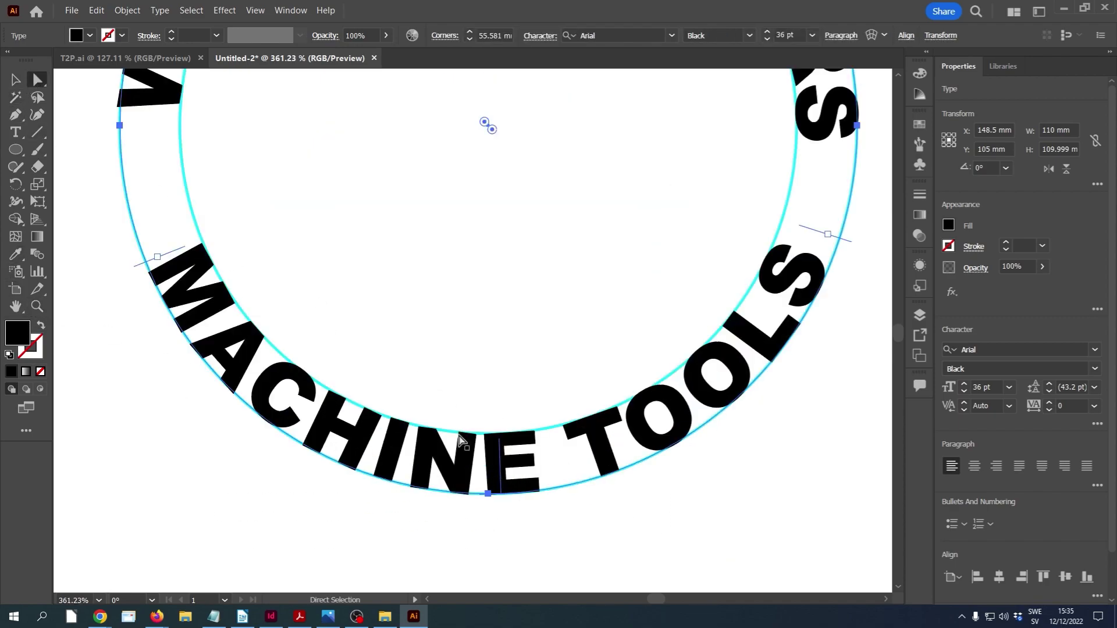
pyautogui.moveTo(501, 474); pyautogui.dragTo(491, 473)
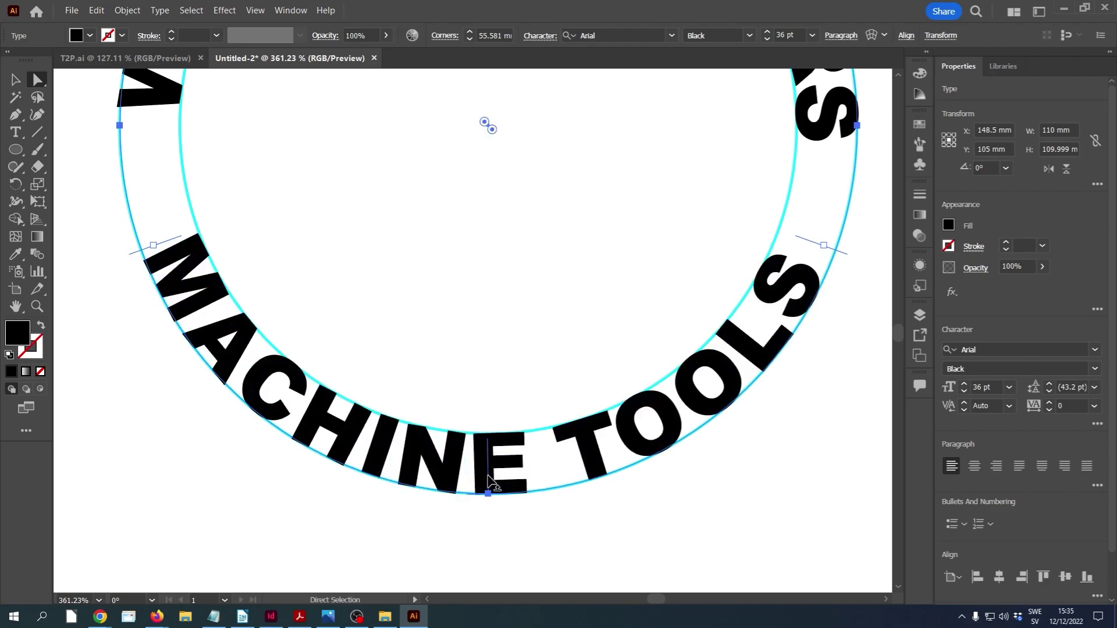
pyautogui.moveTo(490, 476); pyautogui.dragTo(497, 477)
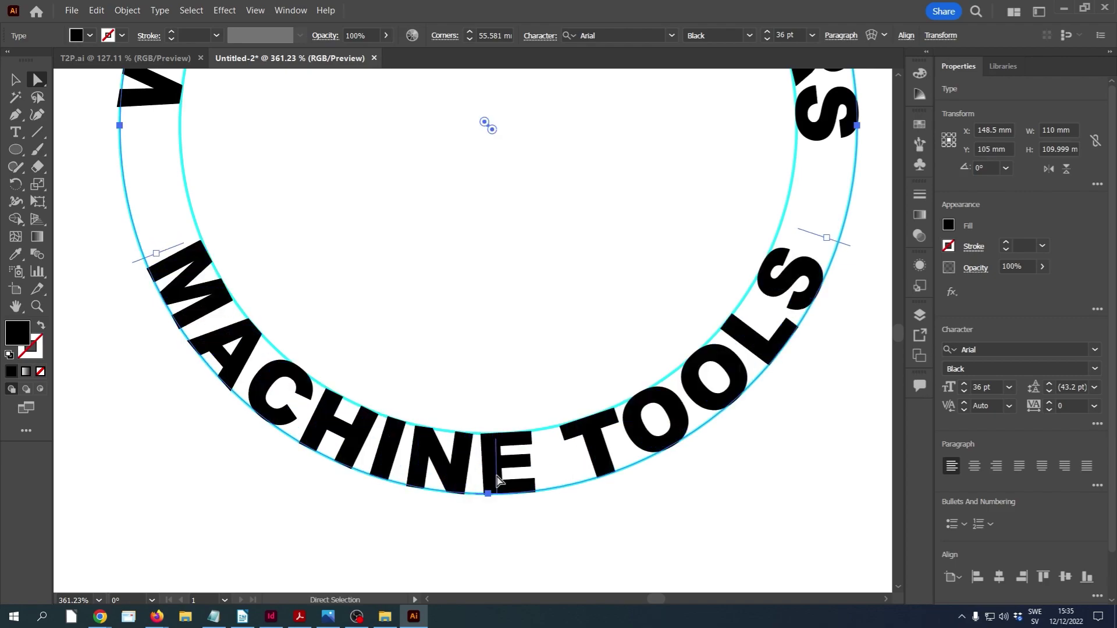
pyautogui.click(701, 509)
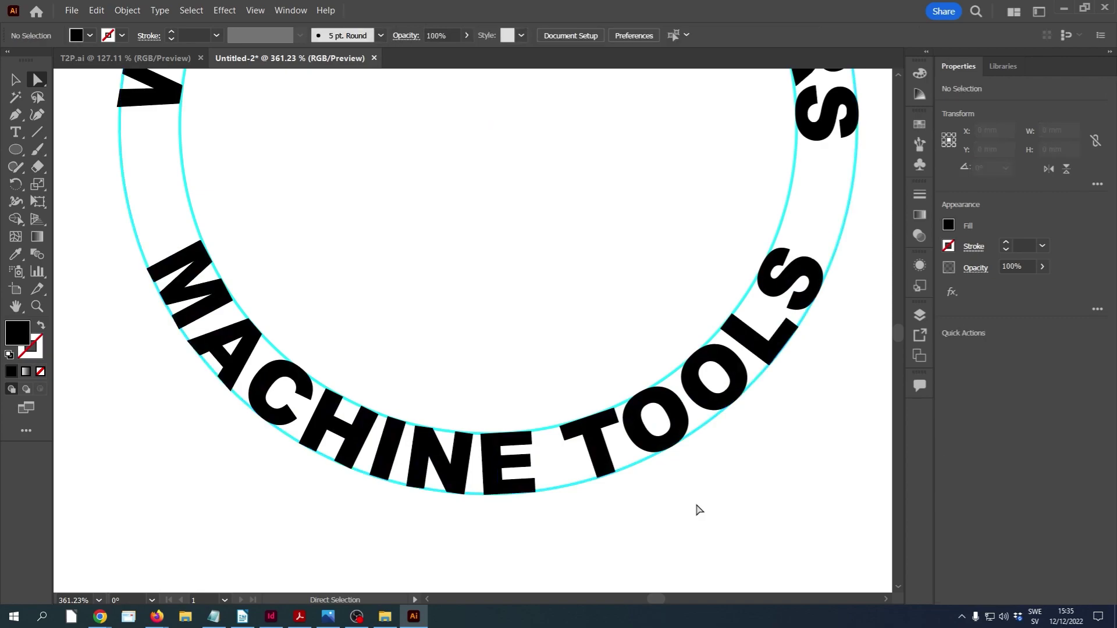
pyautogui.hotkey('ctrl', '0')
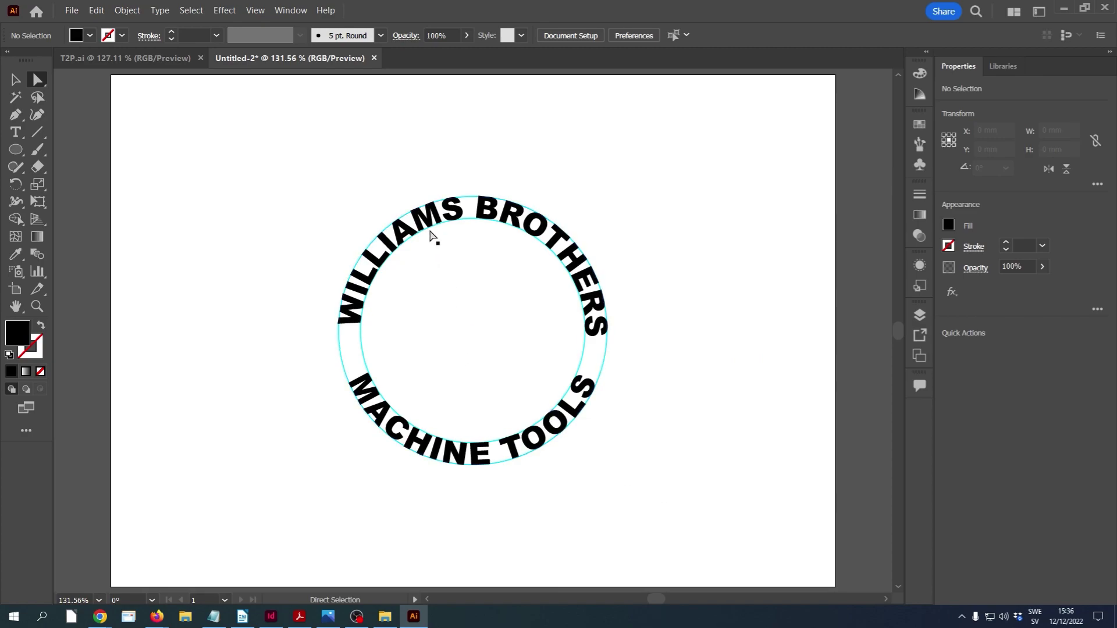
# Select the WILLIAMS BROTHERS path text, zoom in, and shift it along the top arc
pyautogui.moveTo(452, 226)
pyautogui.mouseDown()
pyautogui.moveTo(454, 206)
pyautogui.moveTo(469, 220)
pyautogui.mouseUp()
pyautogui.click(471, 224)
pyautogui.click(472, 224)
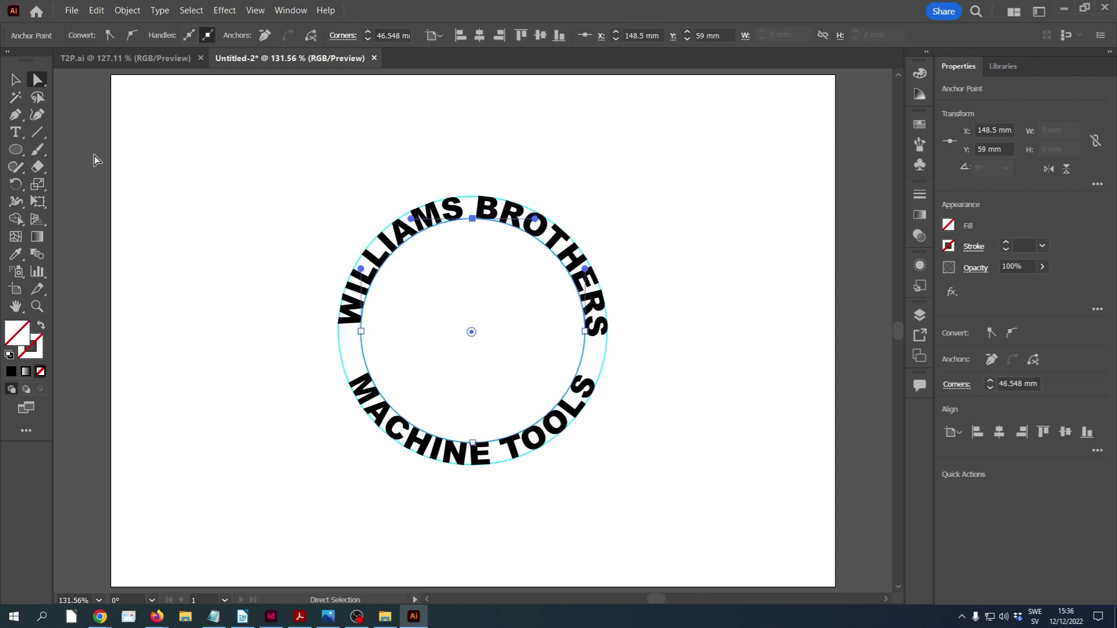
pyautogui.click(41, 310)
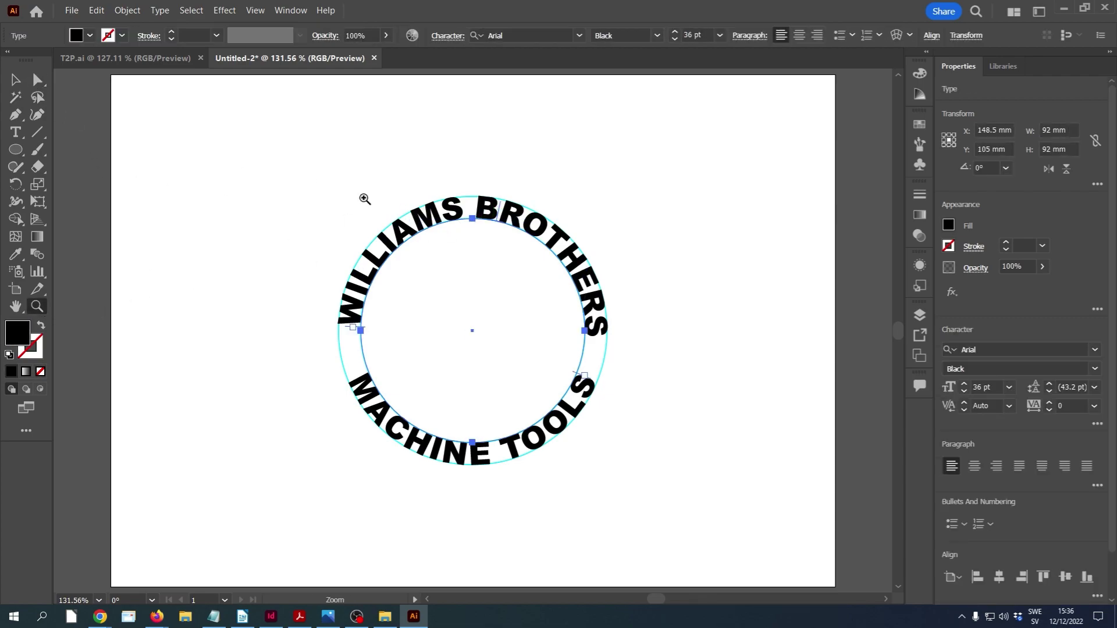
pyautogui.moveTo(278, 164); pyautogui.dragTo(665, 366)
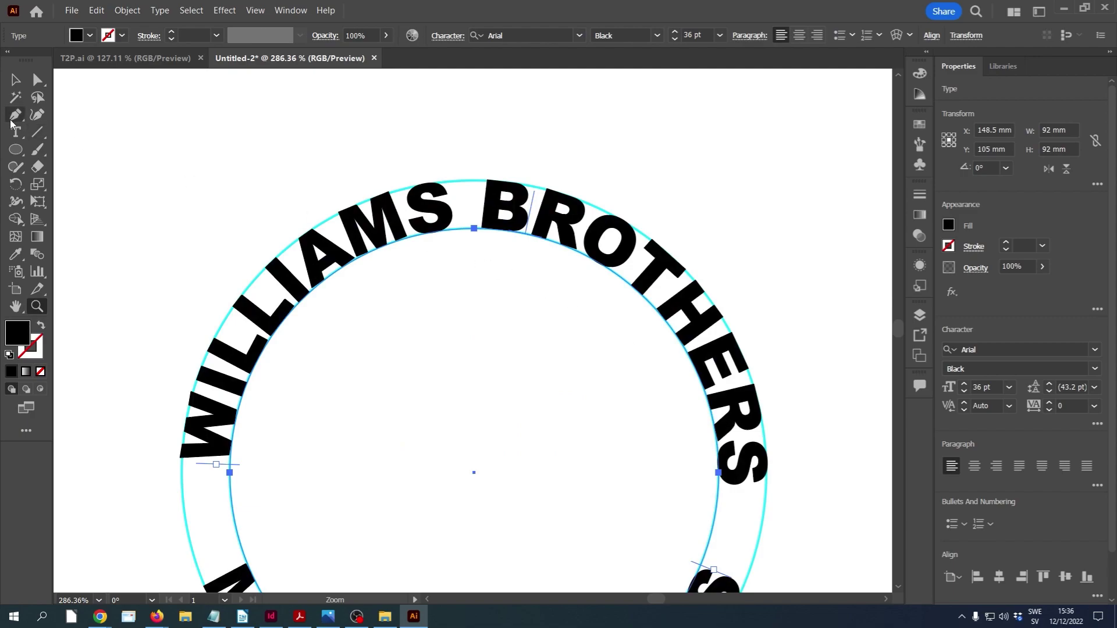
pyautogui.click(37, 80)
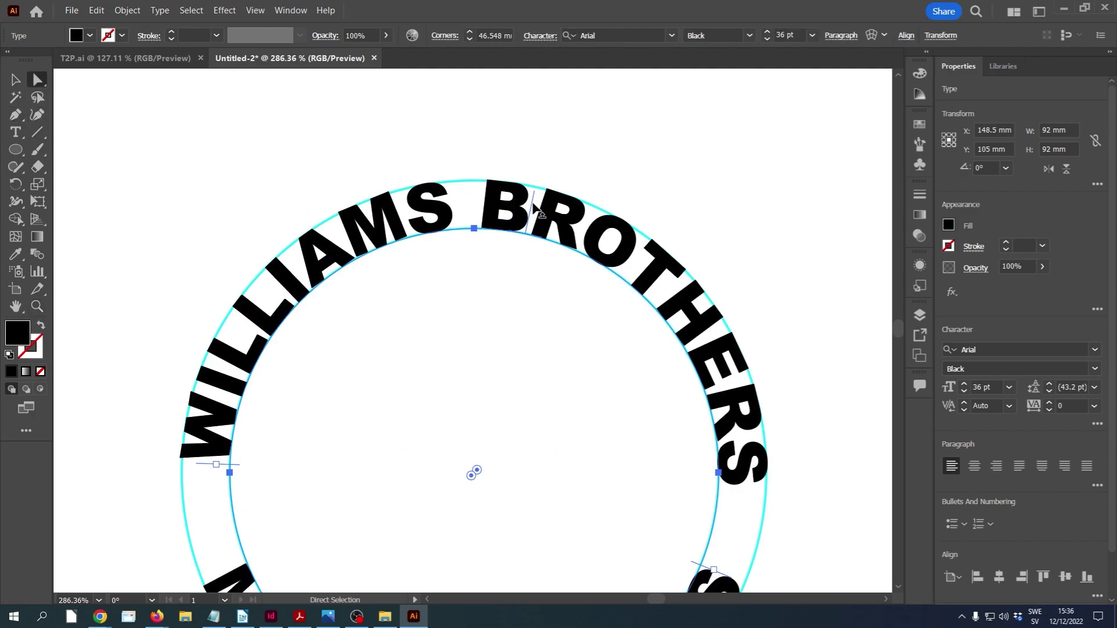
pyautogui.moveTo(534, 207); pyautogui.dragTo(526, 204)
# Marquee-select both path texts, undoing an accidental drag so they stay on the ring
pyautogui.click(778, 215)
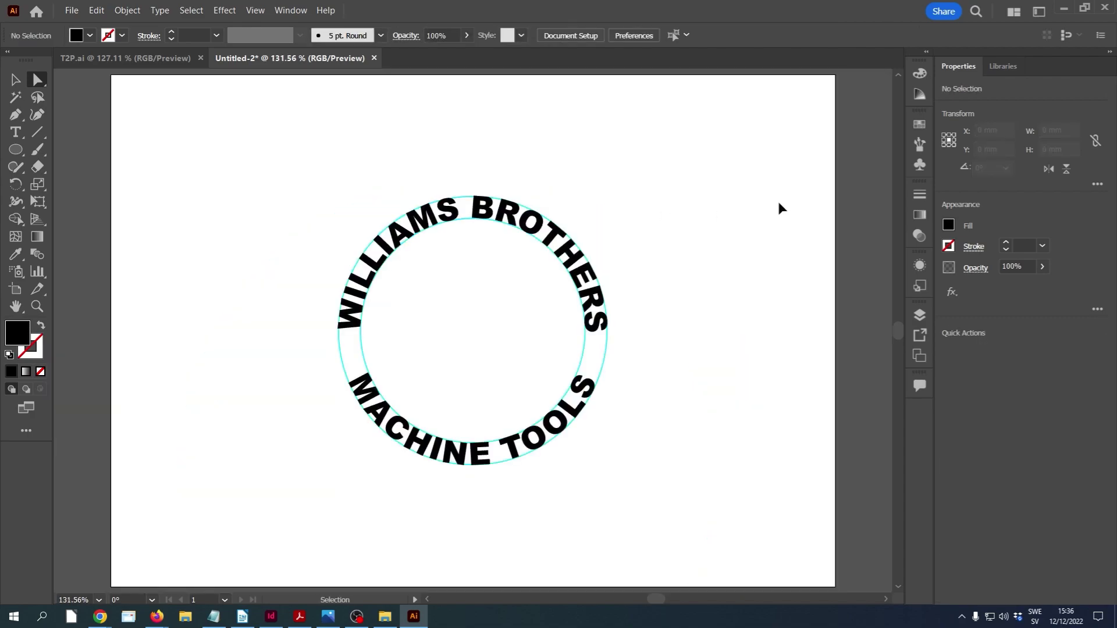
pyautogui.hotkey('ctrl', '0')
pyautogui.moveTo(241, 142); pyautogui.dragTo(642, 495)
pyautogui.moveTo(533, 447); pyautogui.dragTo(740, 485)
pyautogui.click(780, 124)
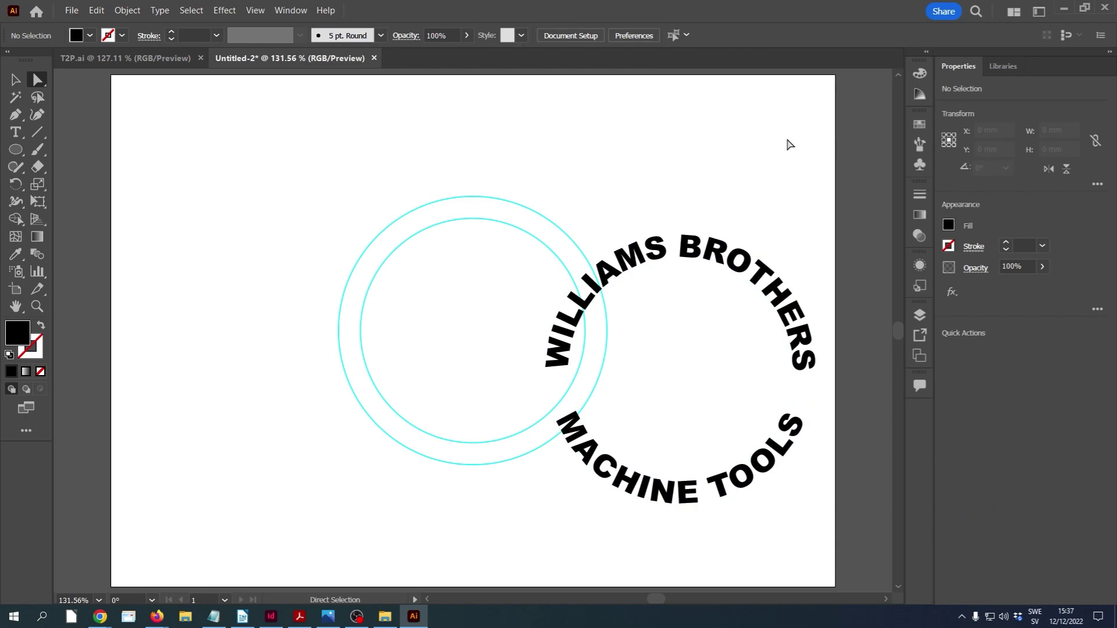
pyautogui.hotkey('ctrl', 'z')
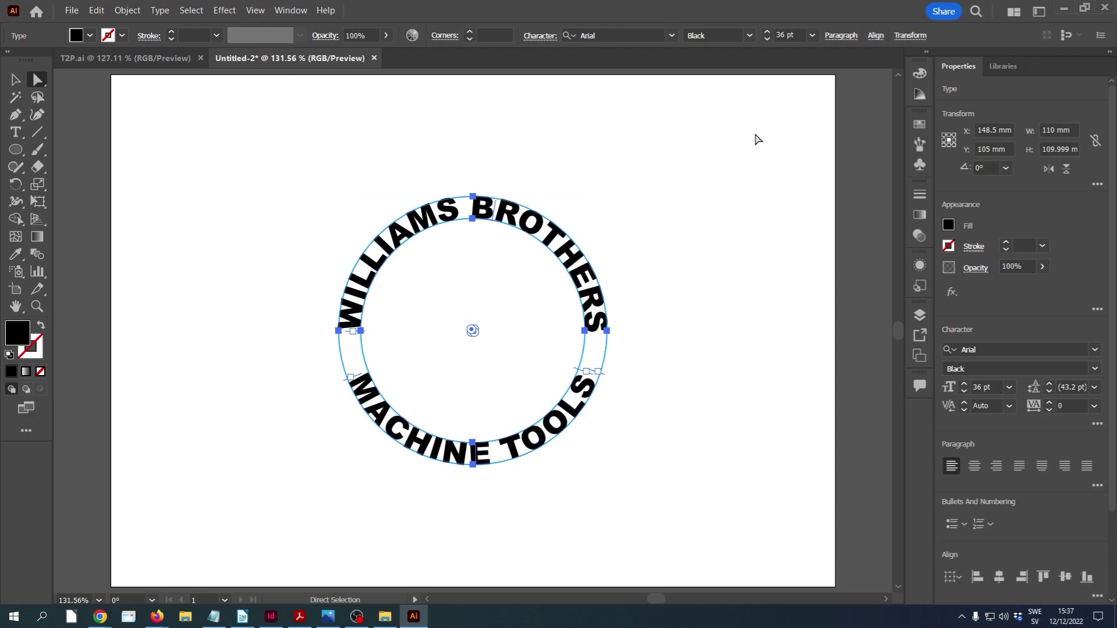
# Group the two path texts, move the group to the lower right, and Unlock All
pyautogui.hotkey('ctrl', 'g')
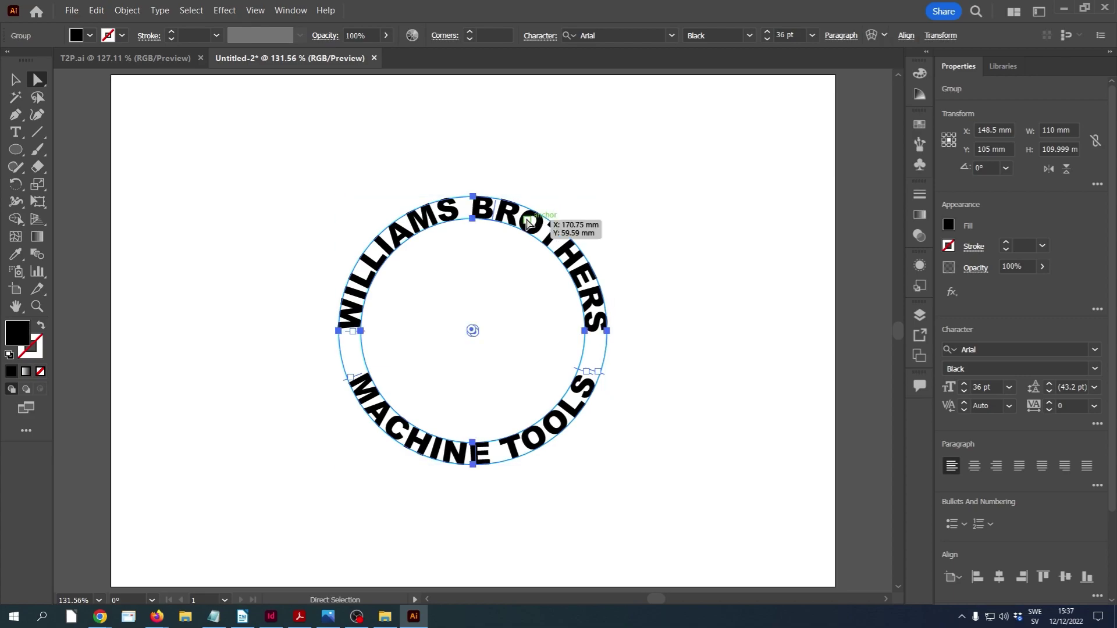
pyautogui.click(15, 79)
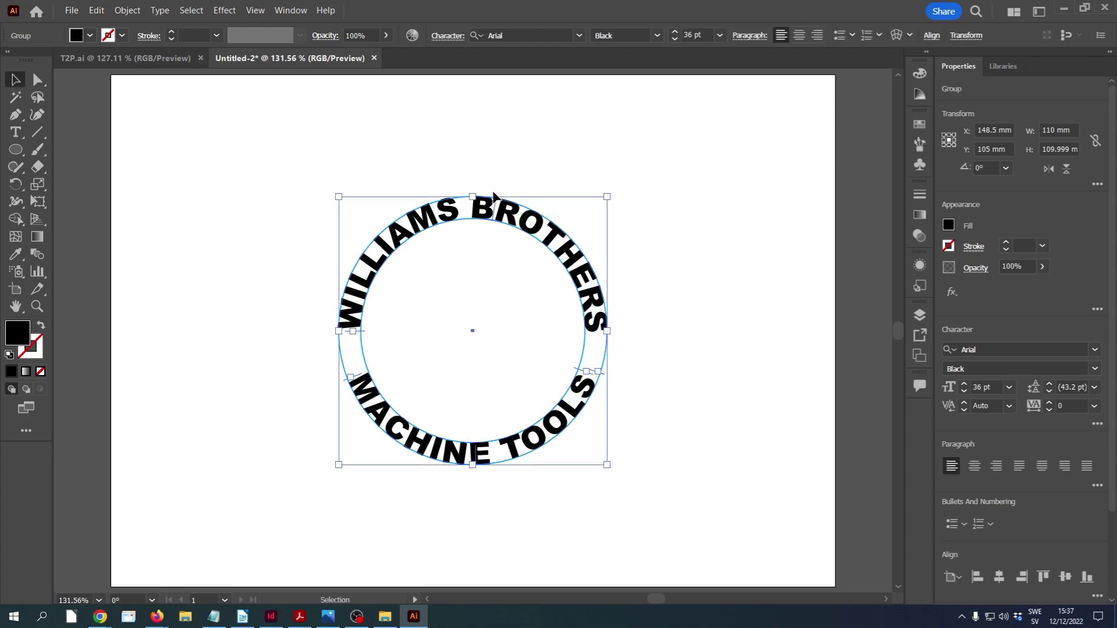
pyautogui.moveTo(518, 219); pyautogui.dragTo(791, 362)
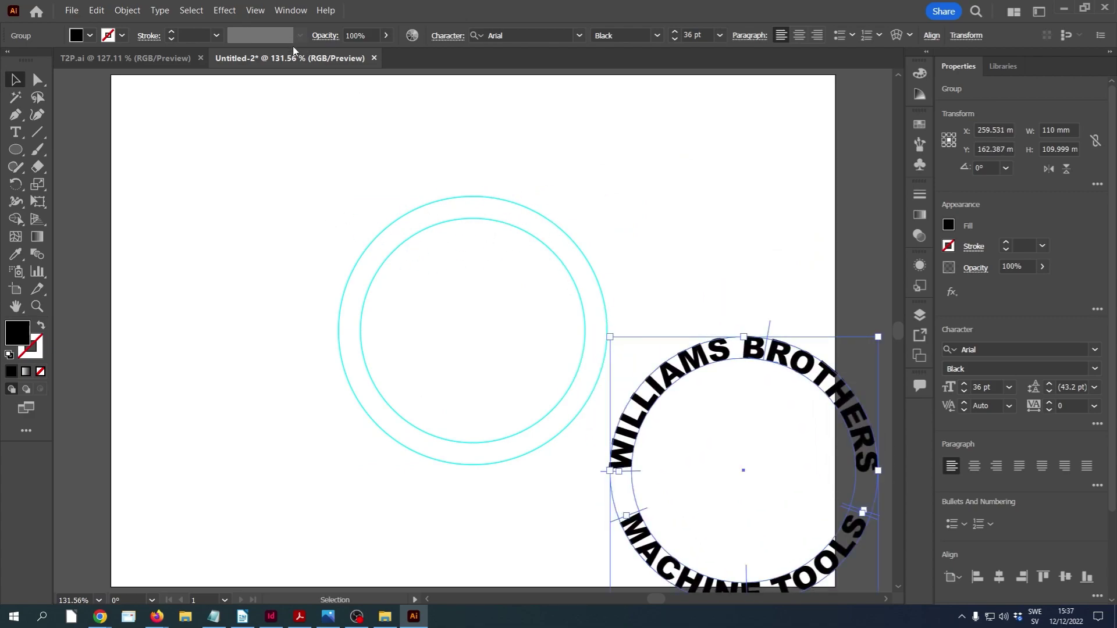
pyautogui.click(127, 10)
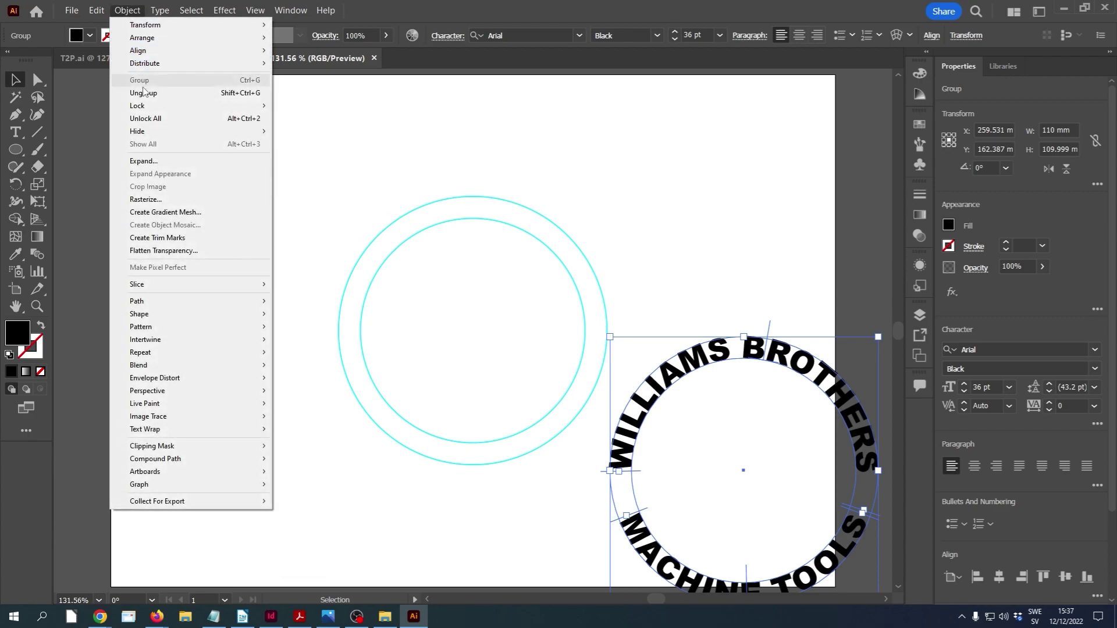
pyautogui.click(144, 119)
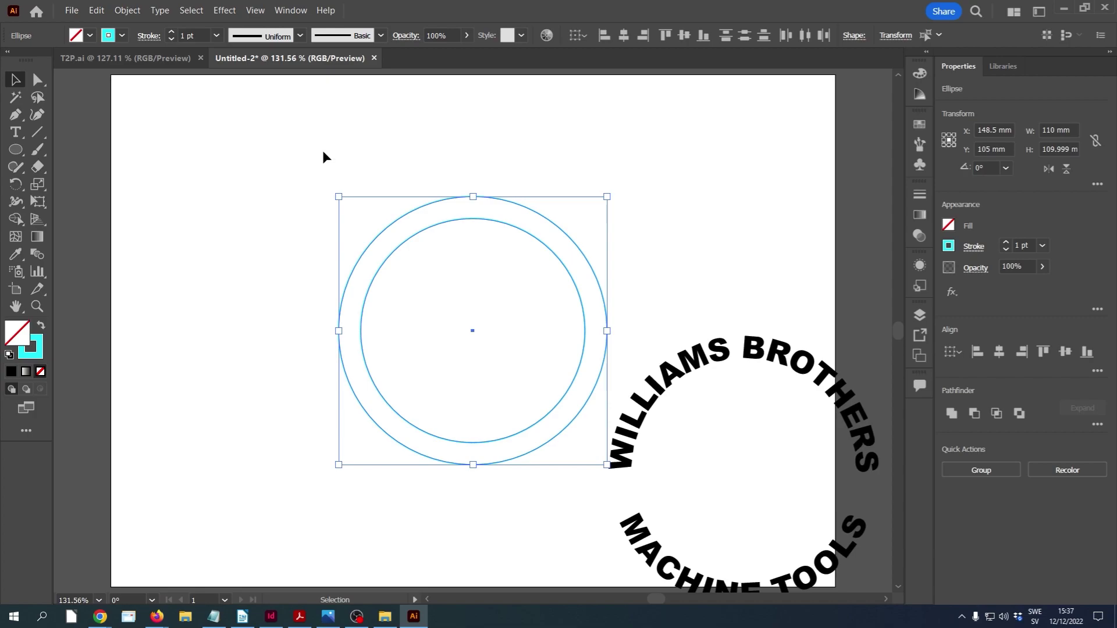
# Move both circles left and resize the inner circle to 82 × 82 mm
pyautogui.moveTo(392, 162); pyautogui.dragTo(331, 170)
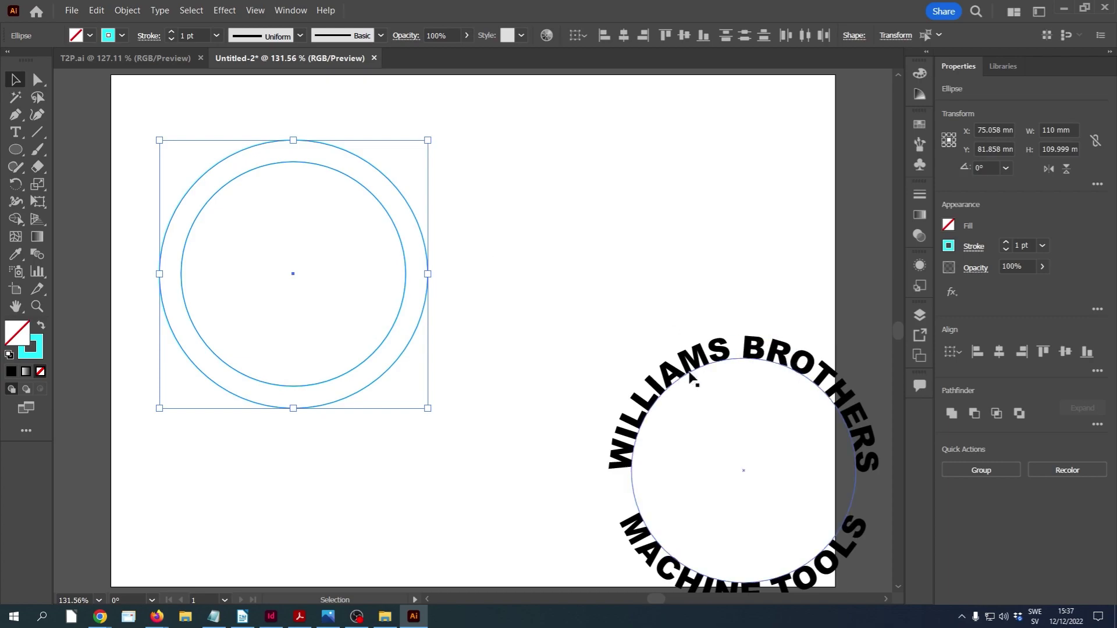
pyautogui.click(300, 177)
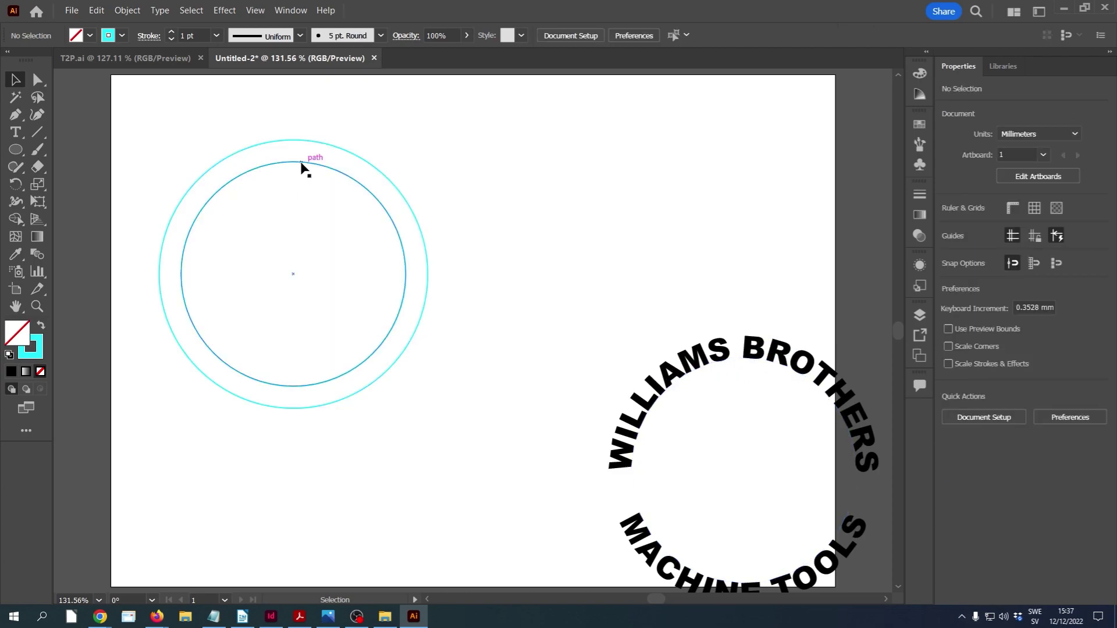
pyautogui.click(302, 164)
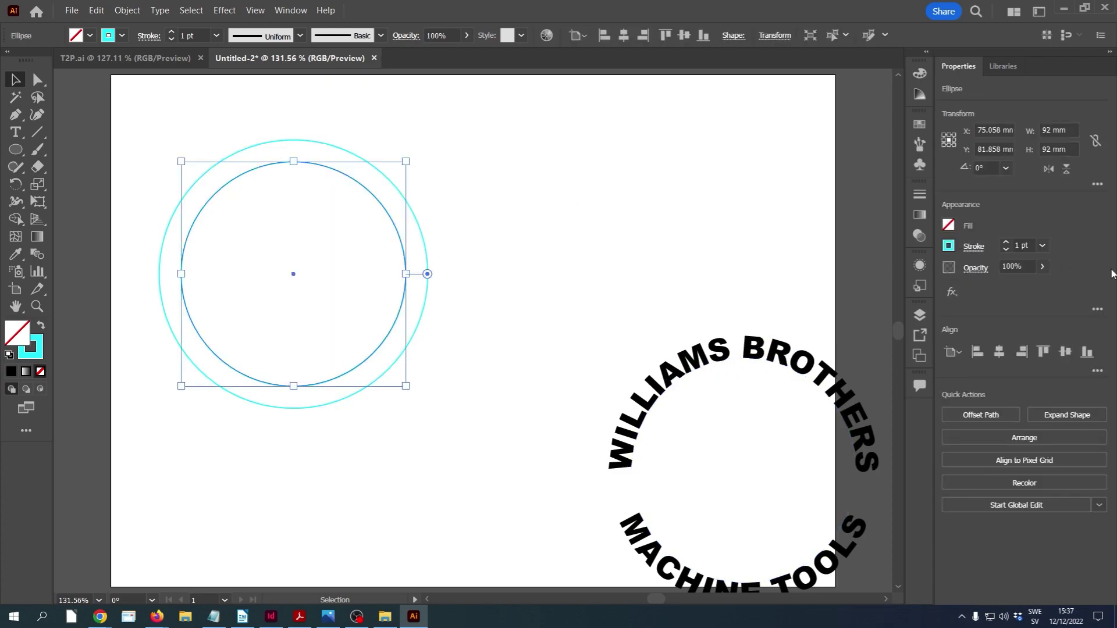
pyautogui.click(1062, 133)
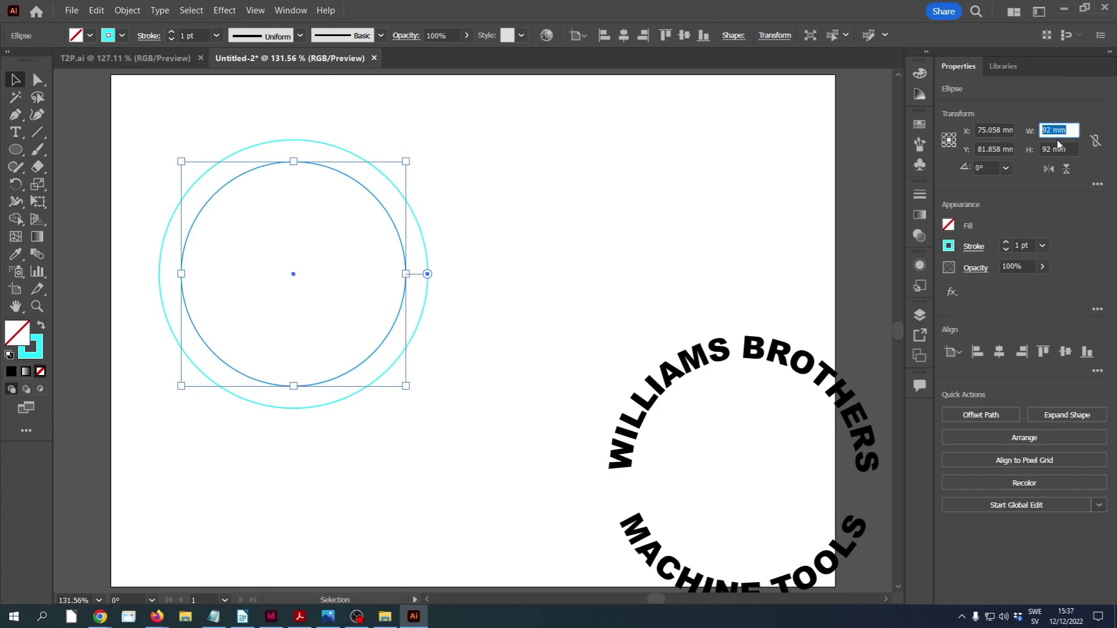
pyautogui.write('82')
pyautogui.press('Tab')
pyautogui.write('82')
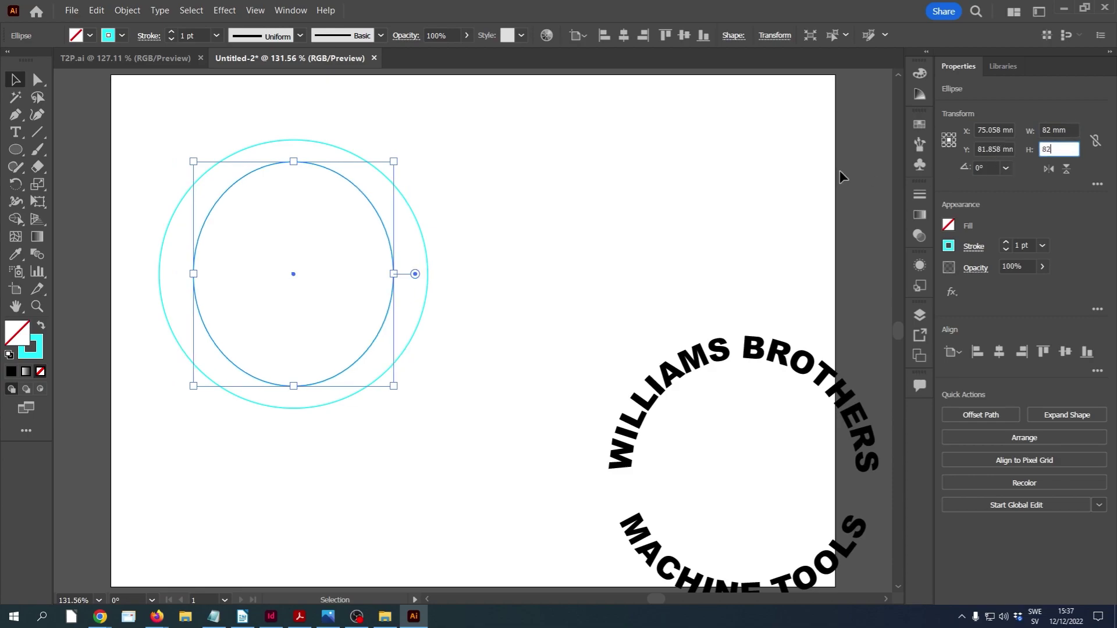
pyautogui.press('Return')
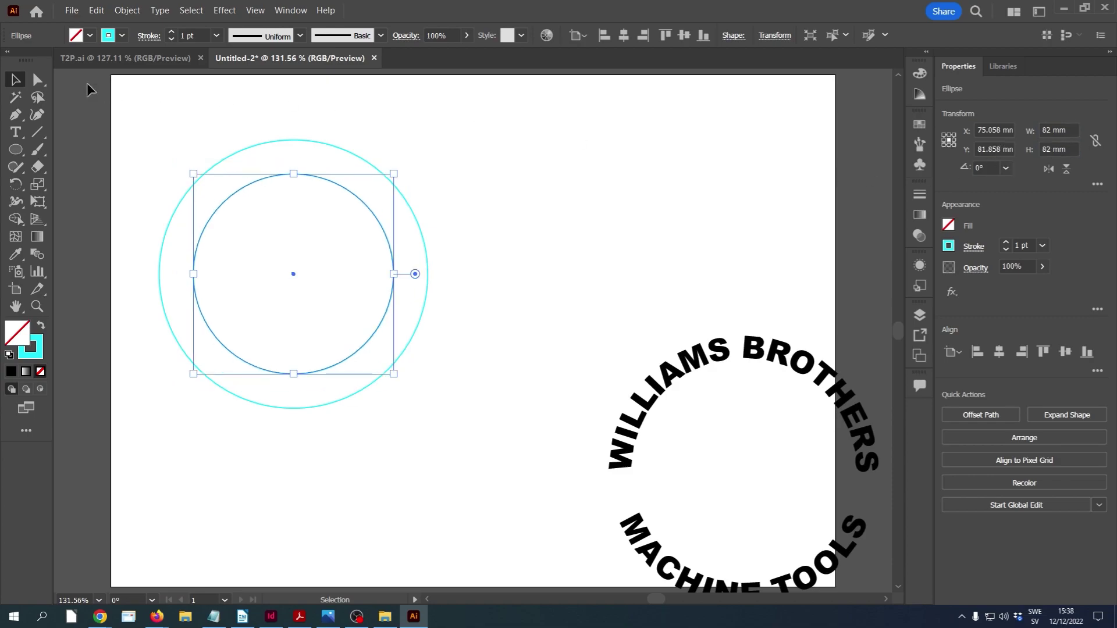
# Resize the outer circle to 120 × 120 mm
pyautogui.click(319, 142)
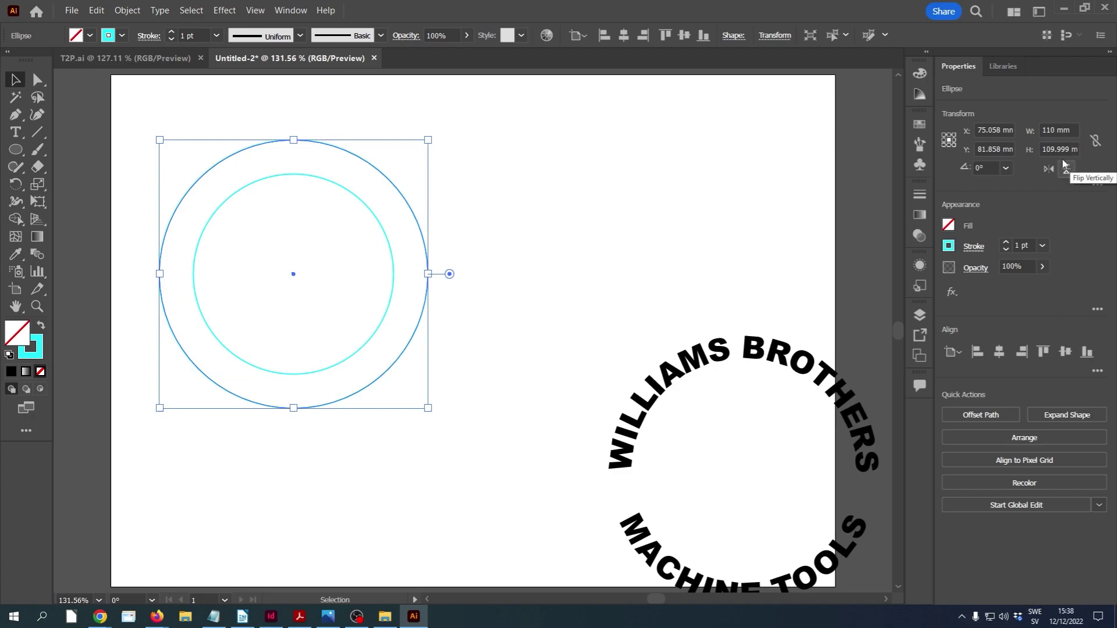
pyautogui.click(1076, 130)
pyautogui.write('1')
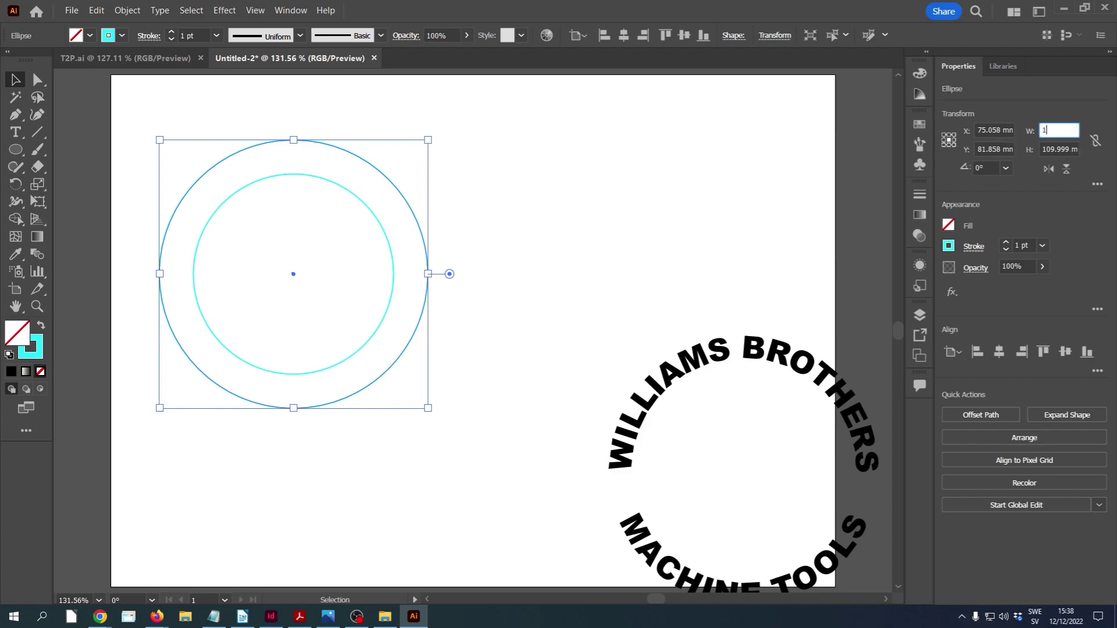
pyautogui.write('20')
pyautogui.press('Return')
pyautogui.doubleClick(1043, 147)
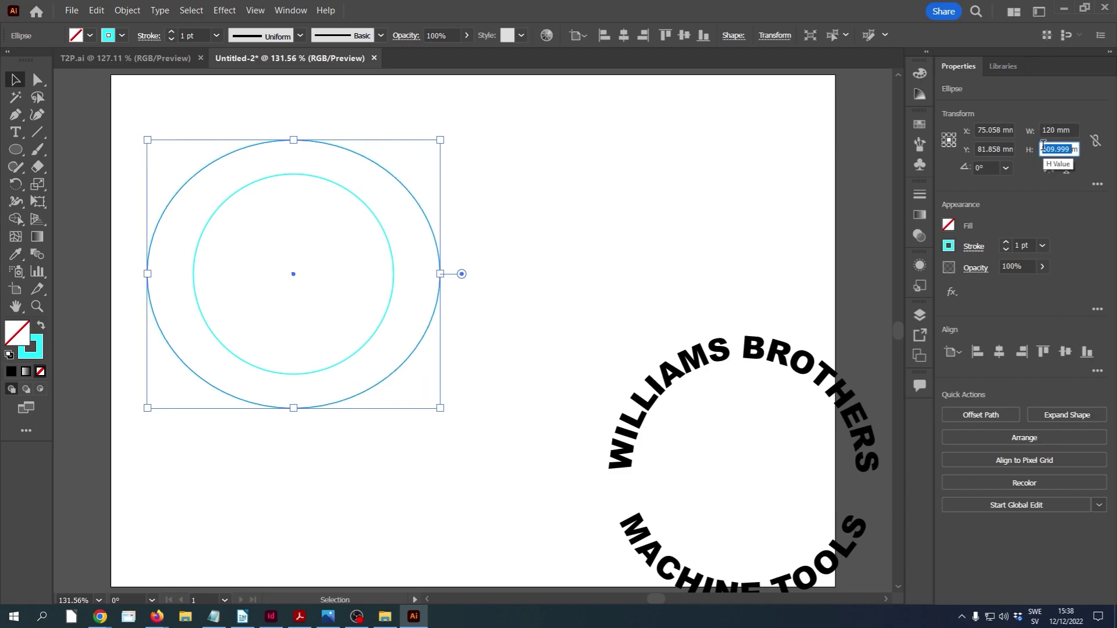
pyautogui.write('120')
pyautogui.press('Return')
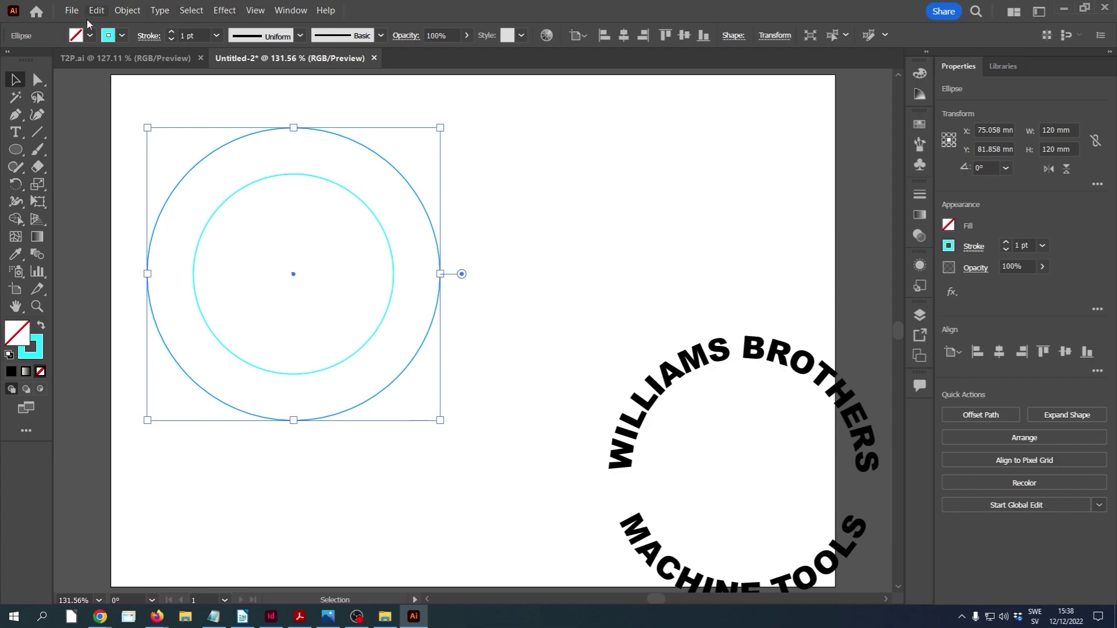
# Select both circles and give them a teal fill
pyautogui.keyDown('shift'); pyautogui.click(349, 196); pyautogui.keyUp('shift')
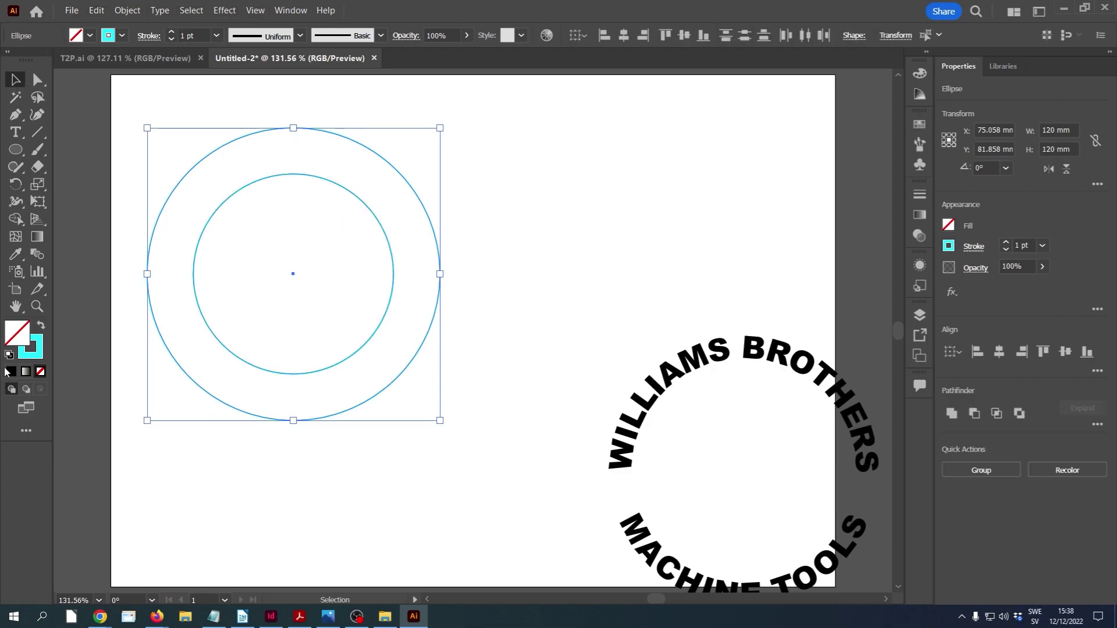
pyautogui.doubleClick(16, 337)
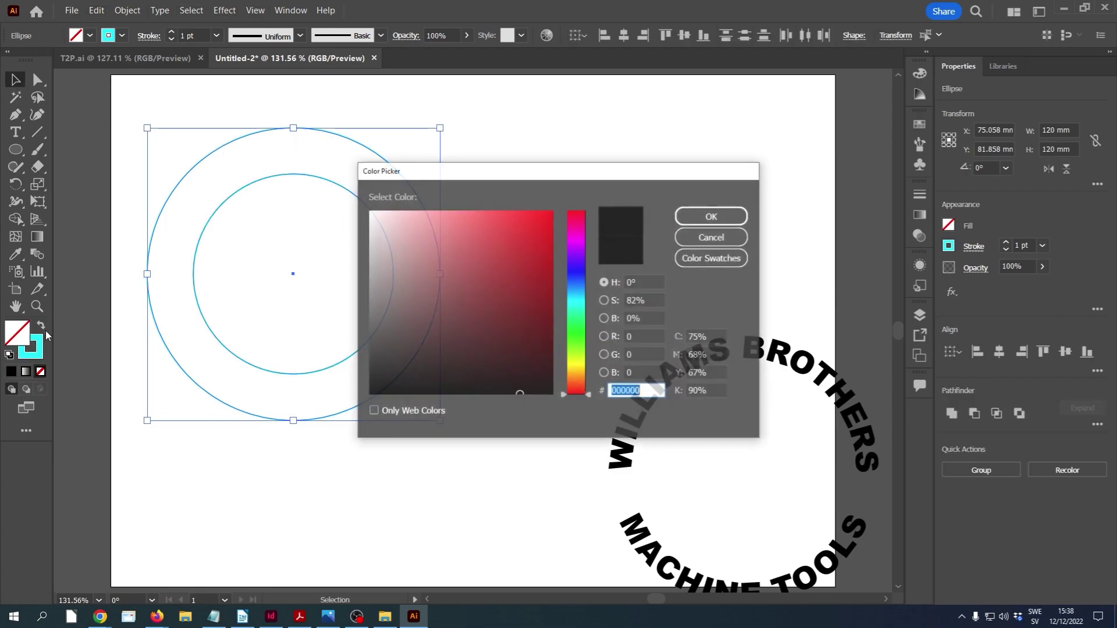
pyautogui.click(479, 275)
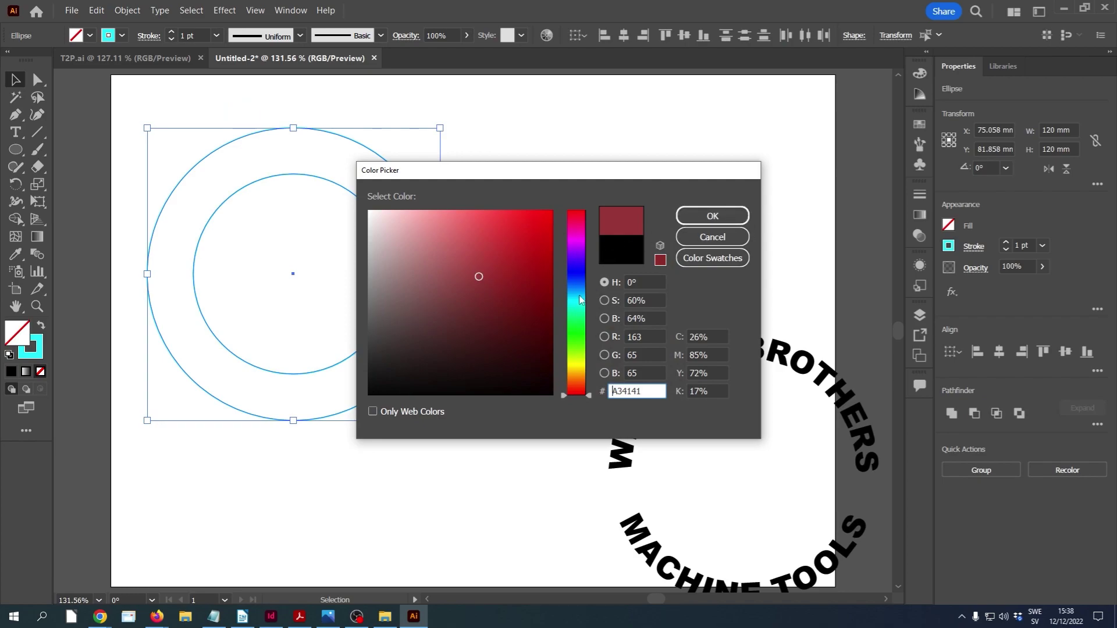
pyautogui.click(580, 300)
pyautogui.click(698, 218)
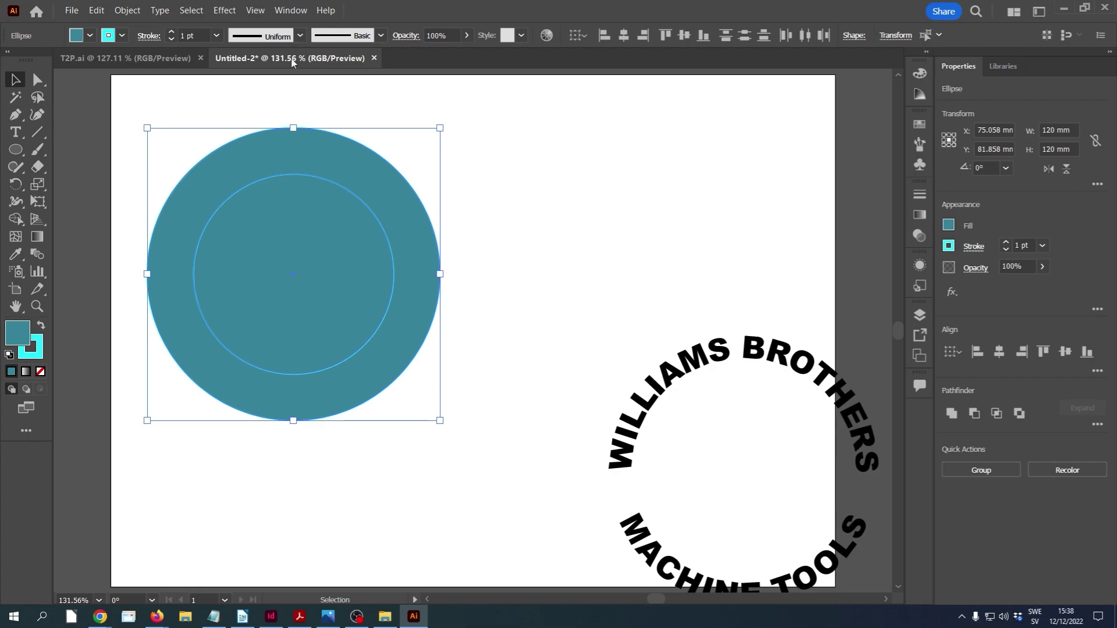
# Apply Pathfinder Minus Front to cut the inner circle from the outer one
pyautogui.click(290, 11)
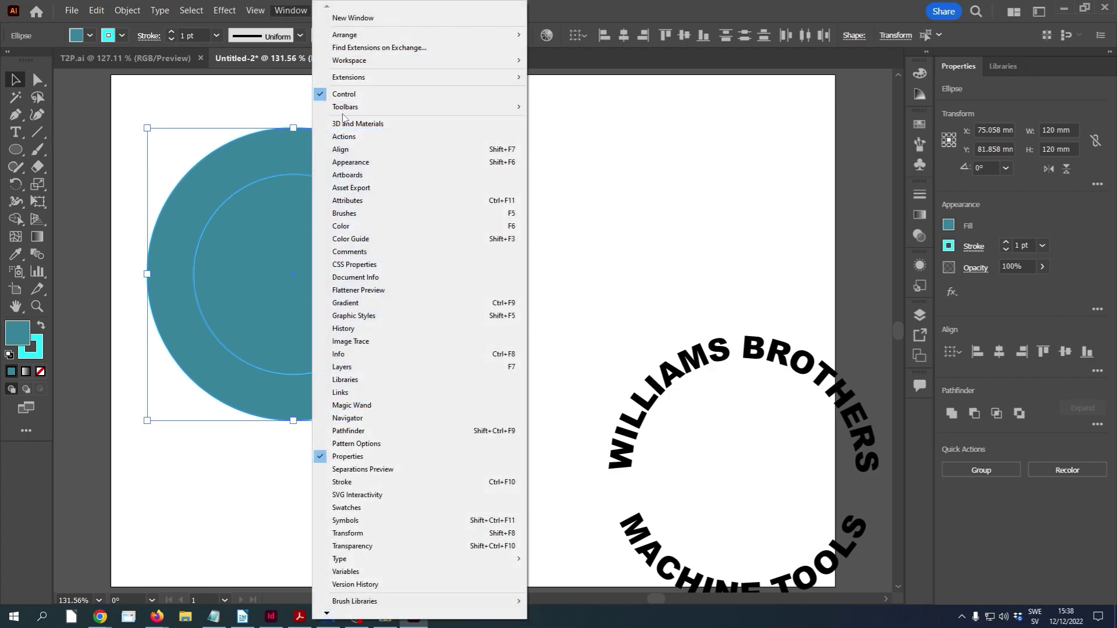
pyautogui.click(406, 431)
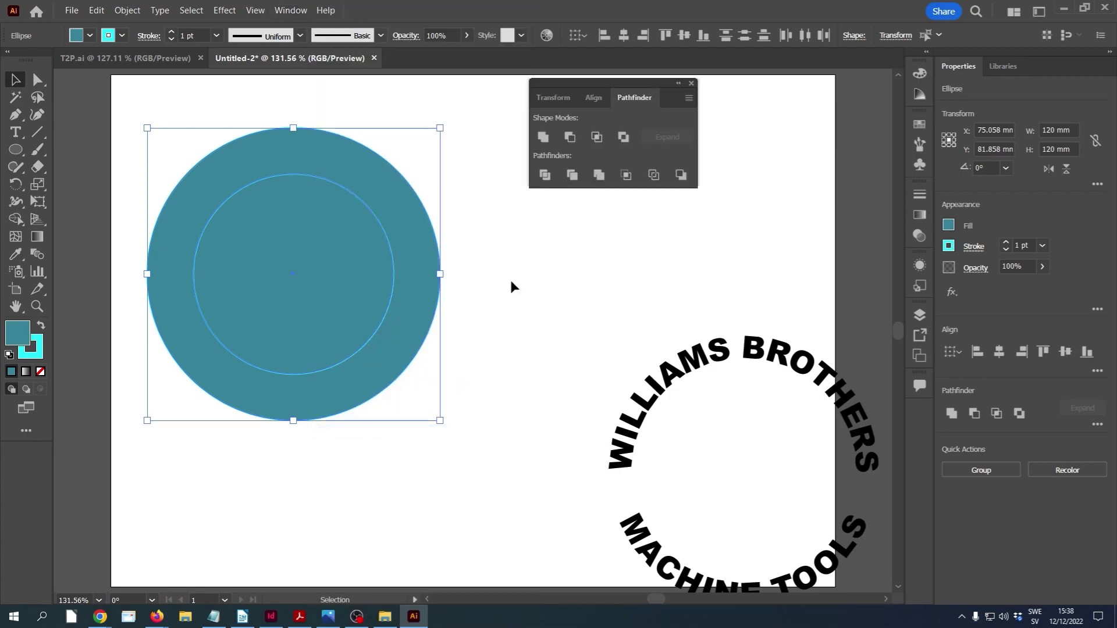
pyautogui.click(570, 137)
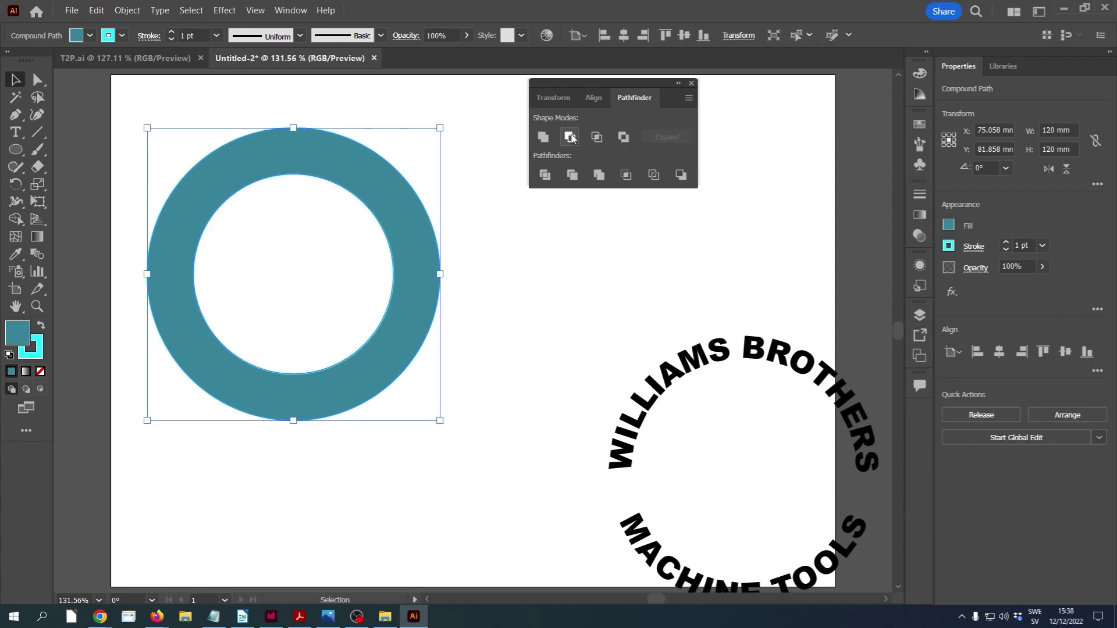
pyautogui.click(512, 222)
# Shift the teal ring right and down, then drag the curved lettering group onto it
pyautogui.moveTo(421, 229); pyautogui.dragTo(471, 255)
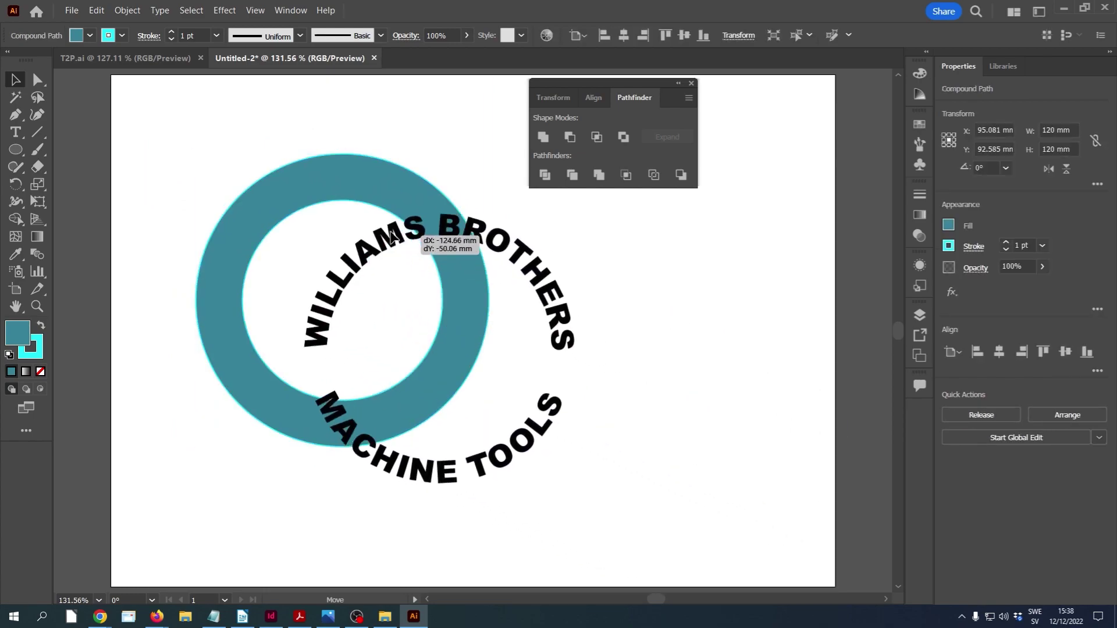
pyautogui.moveTo(386, 231); pyautogui.dragTo(301, 187)
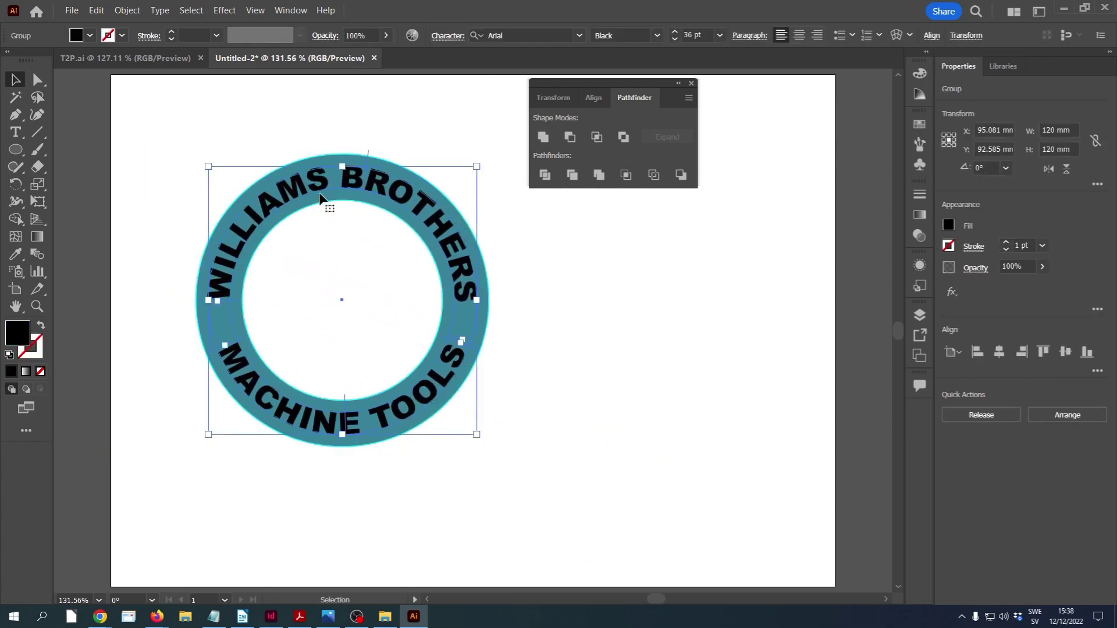
pyautogui.click(534, 266)
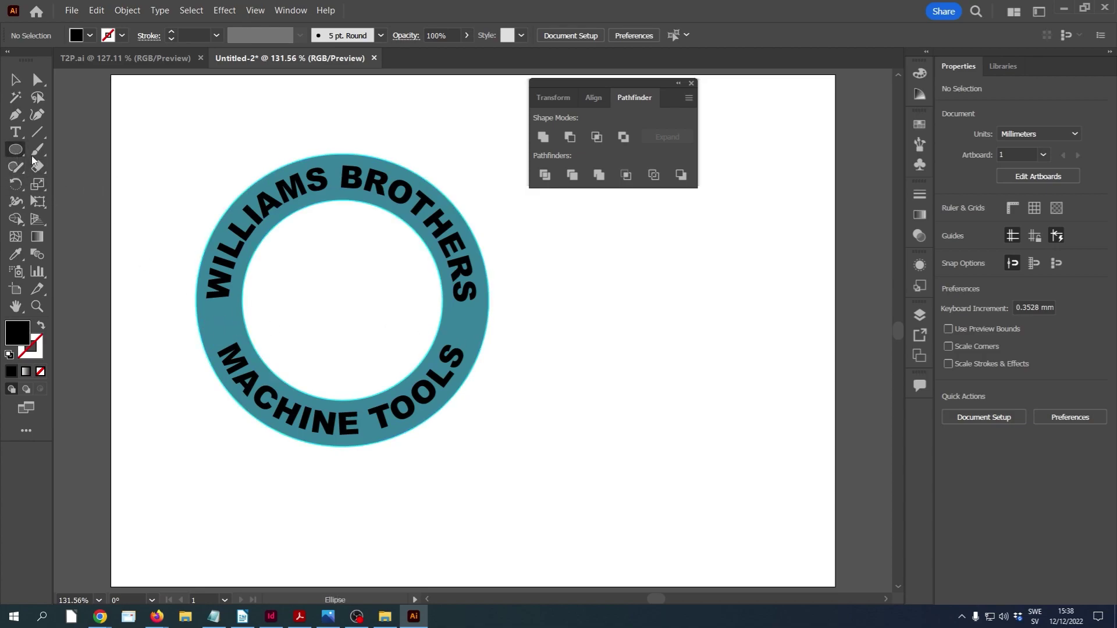
# Draw a small dot on the ring's left side and place a copy on the right side
pyautogui.click(16, 150)
pyautogui.moveTo(138, 300); pyautogui.dragTo(466, 343)
pyautogui.click(16, 80)
pyautogui.click(142, 162)
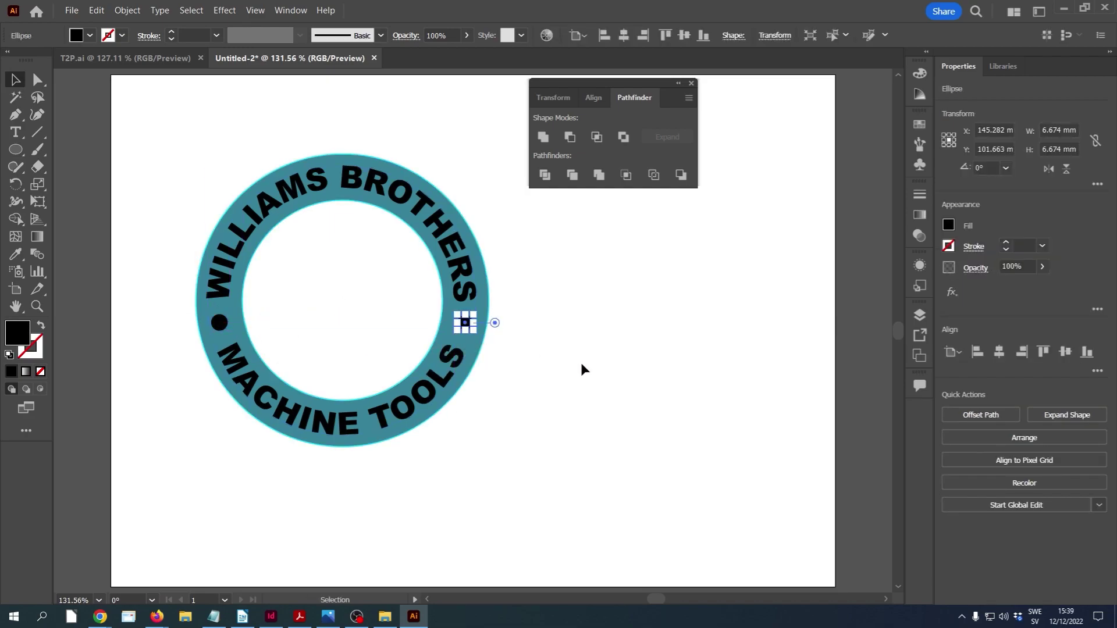
# Group both dots with the lettering, undoing an accidental move off the ring
pyautogui.keyDown('shift'); pyautogui.click(219, 323); pyautogui.keyUp('shift')
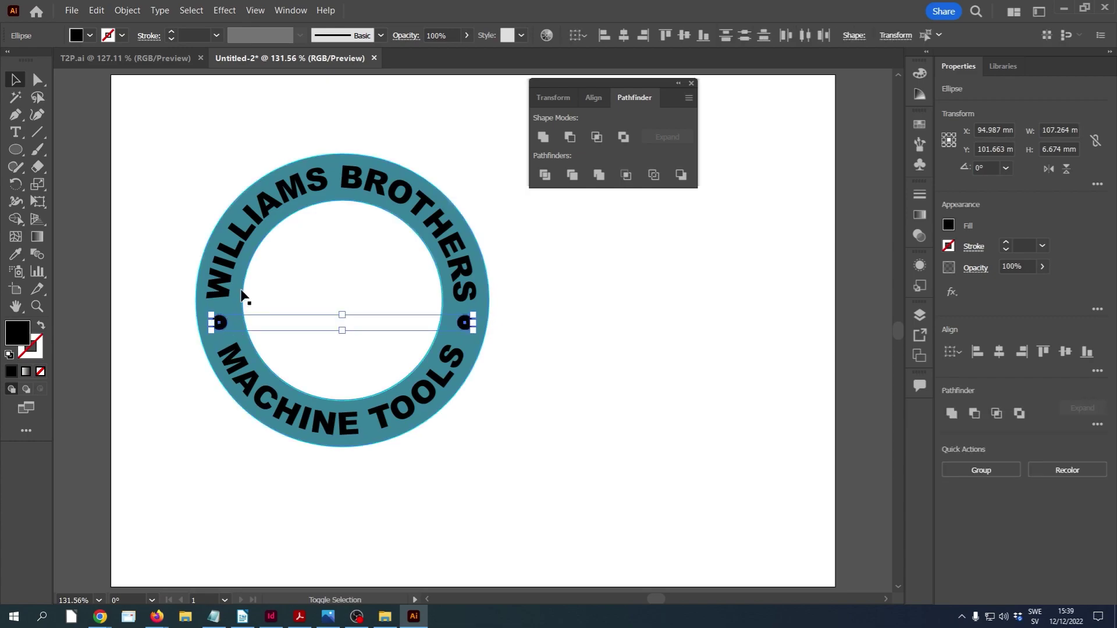
pyautogui.click(236, 259)
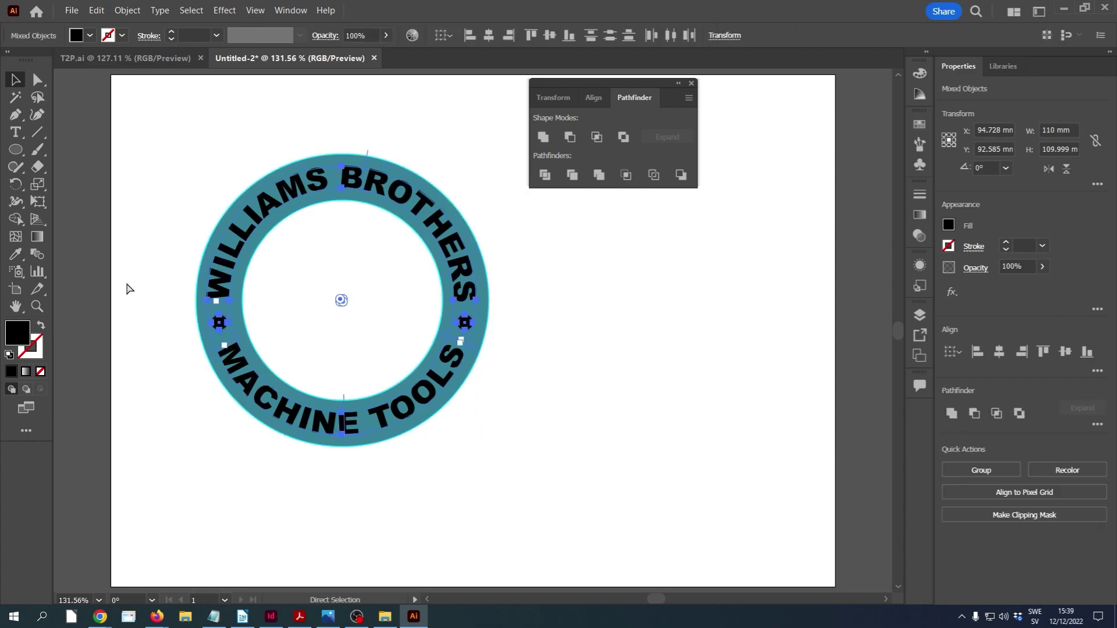
pyautogui.click(411, 278)
pyautogui.moveTo(484, 300); pyautogui.dragTo(562, 321)
pyautogui.hotkey('ctrl', 'z')
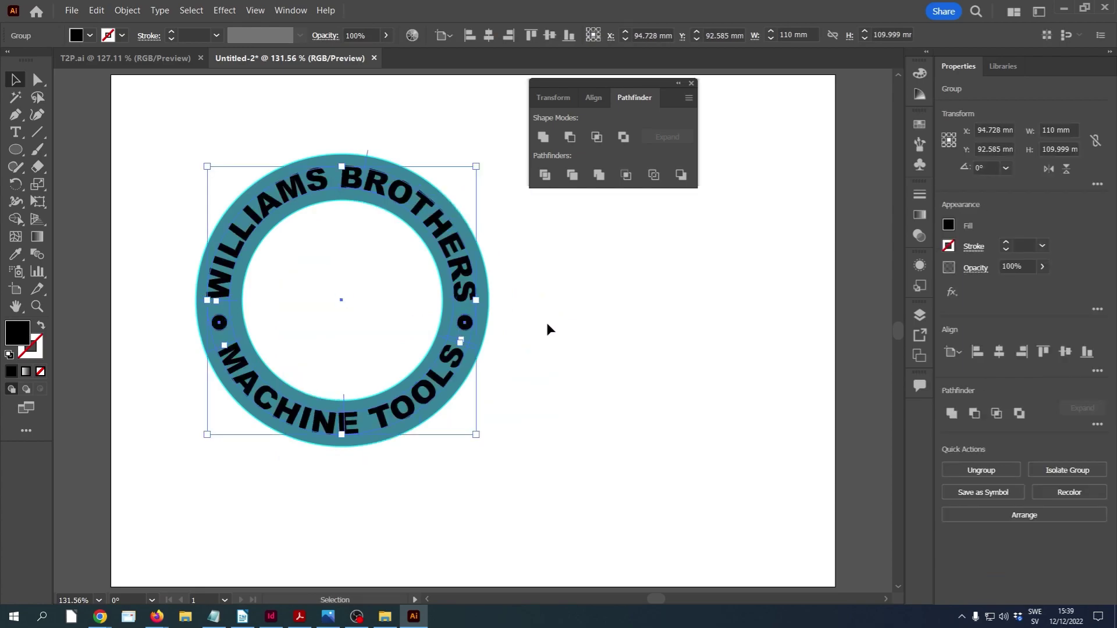
# Fill the lettering and both dots with white (FFFFFF)
pyautogui.doubleClick(24, 335)
pyautogui.click(369, 212)
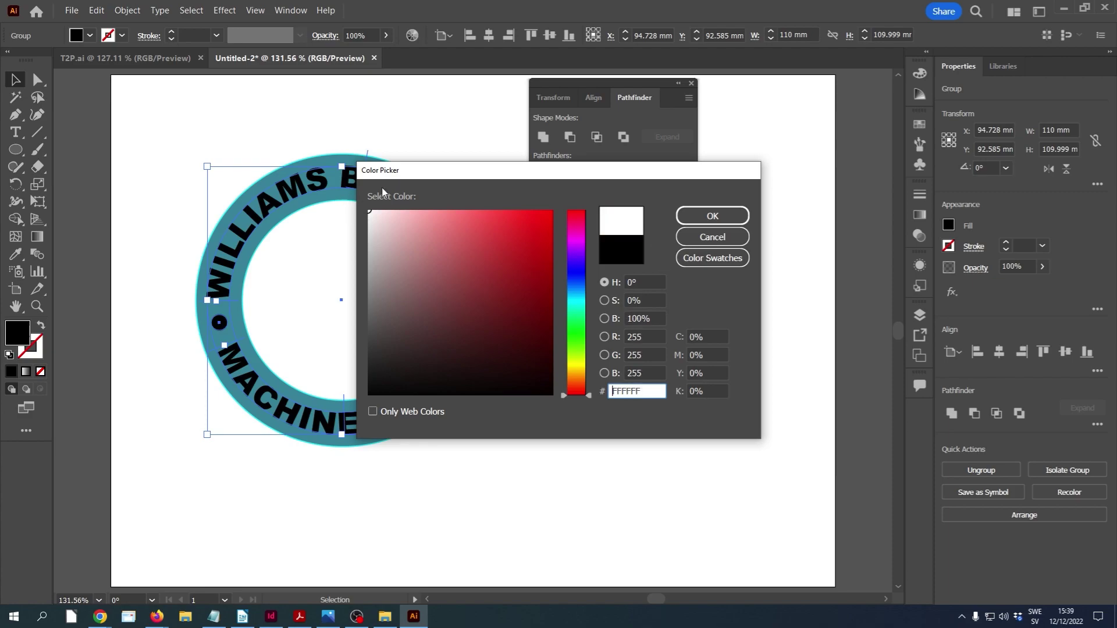
pyautogui.click(692, 218)
pyautogui.click(693, 246)
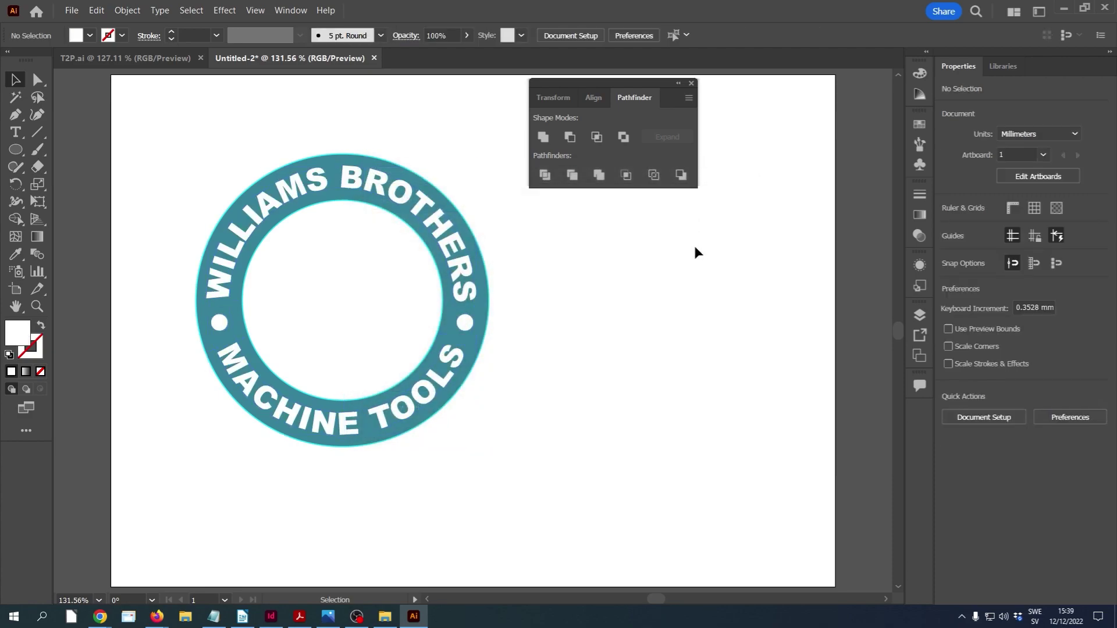